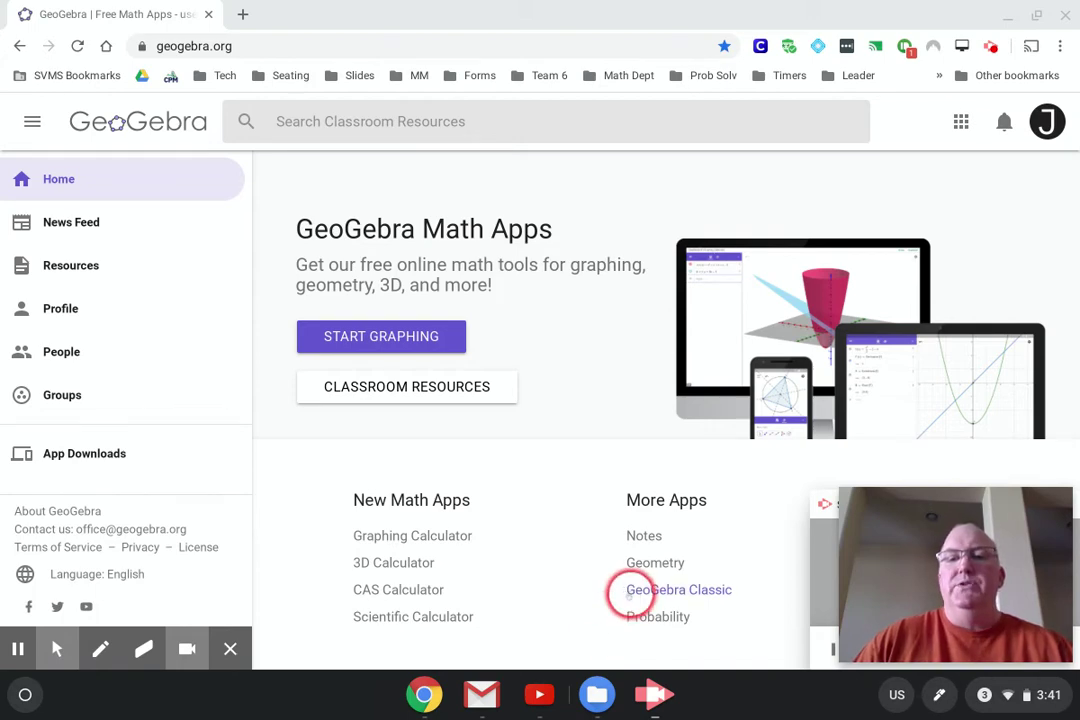
Step: Launch GeoGebra Geometry from the More Apps list on geogebra.org
left_click(648, 562)
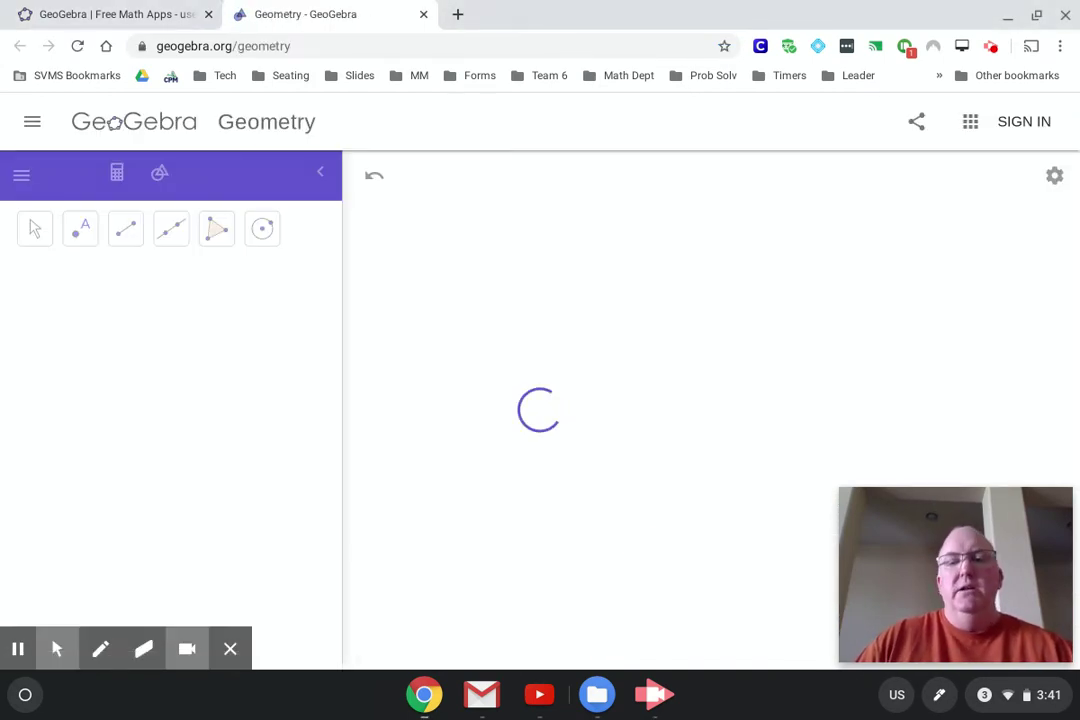
Step: Expand the tools panel with MORE twice so every tool down to Media is listed
left_click(1008, 530)
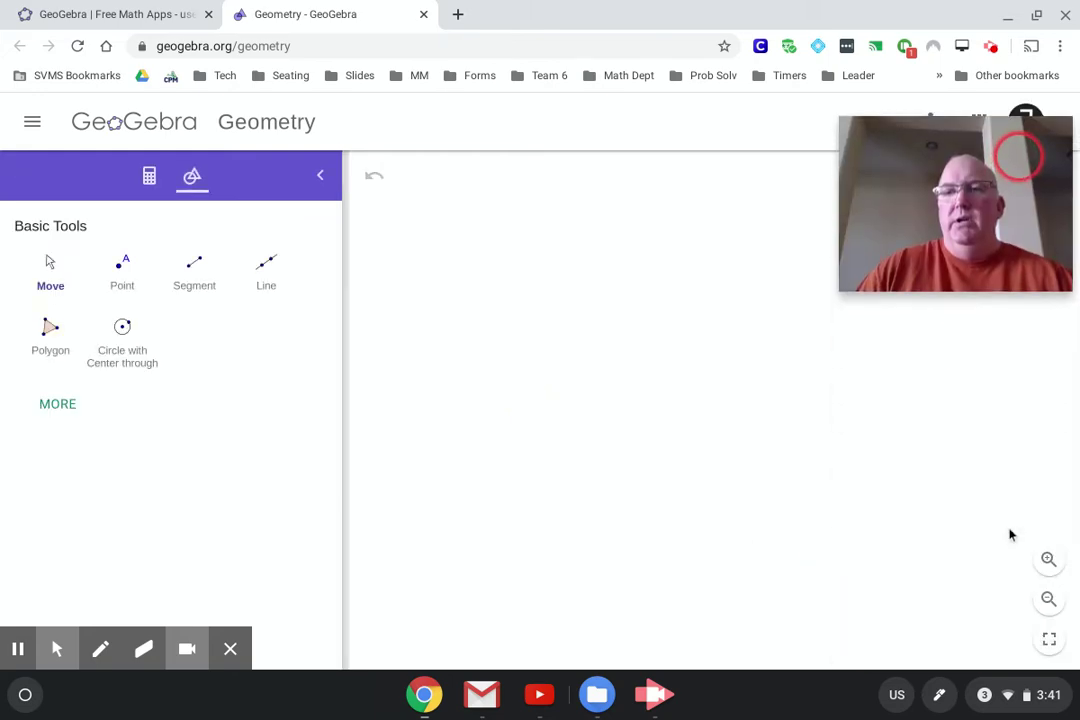
left_click(808, 494)
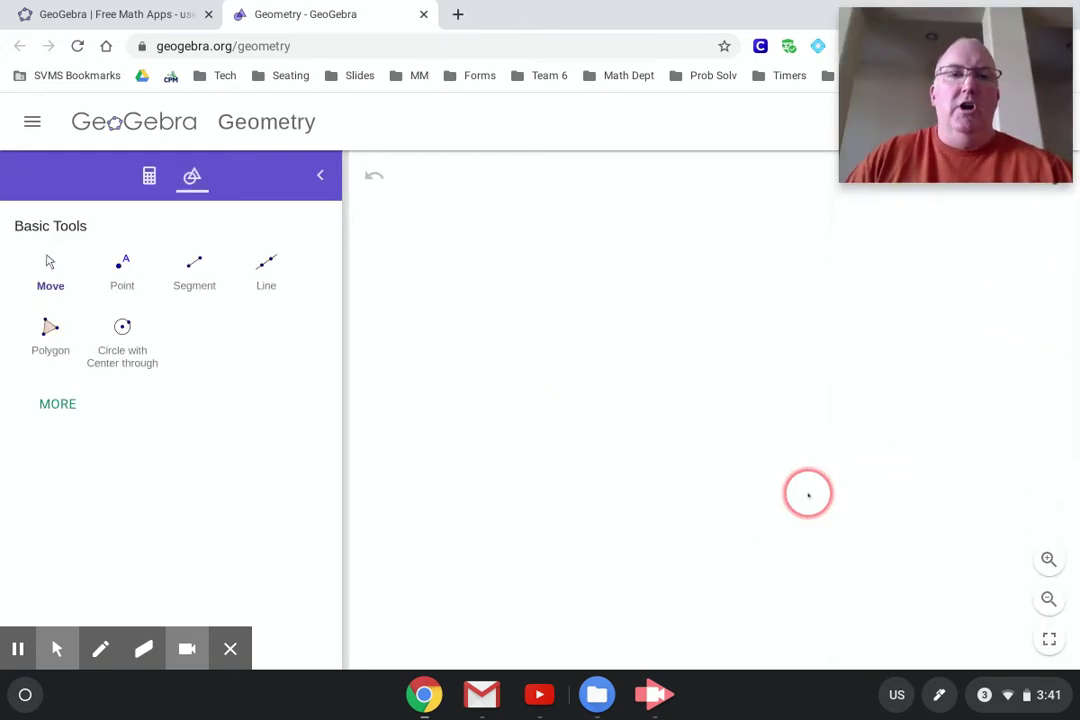
left_click(60, 406)
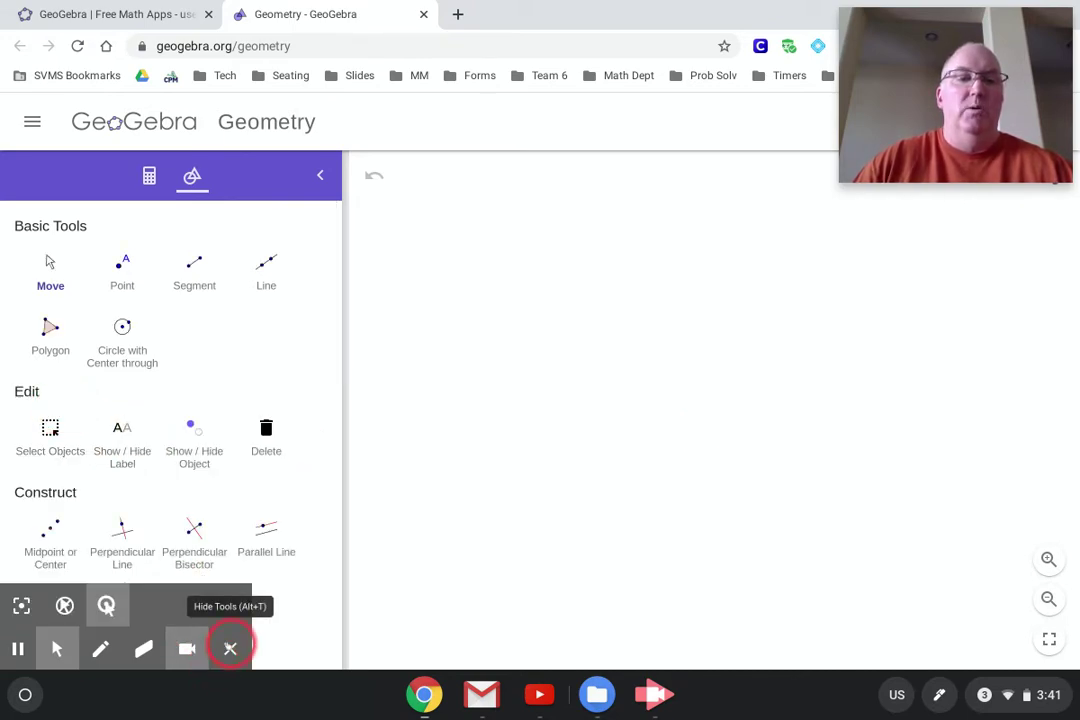
left_click(230, 648)
scroll(238, 553, "down", 4)
scroll(238, 553, "down", 5)
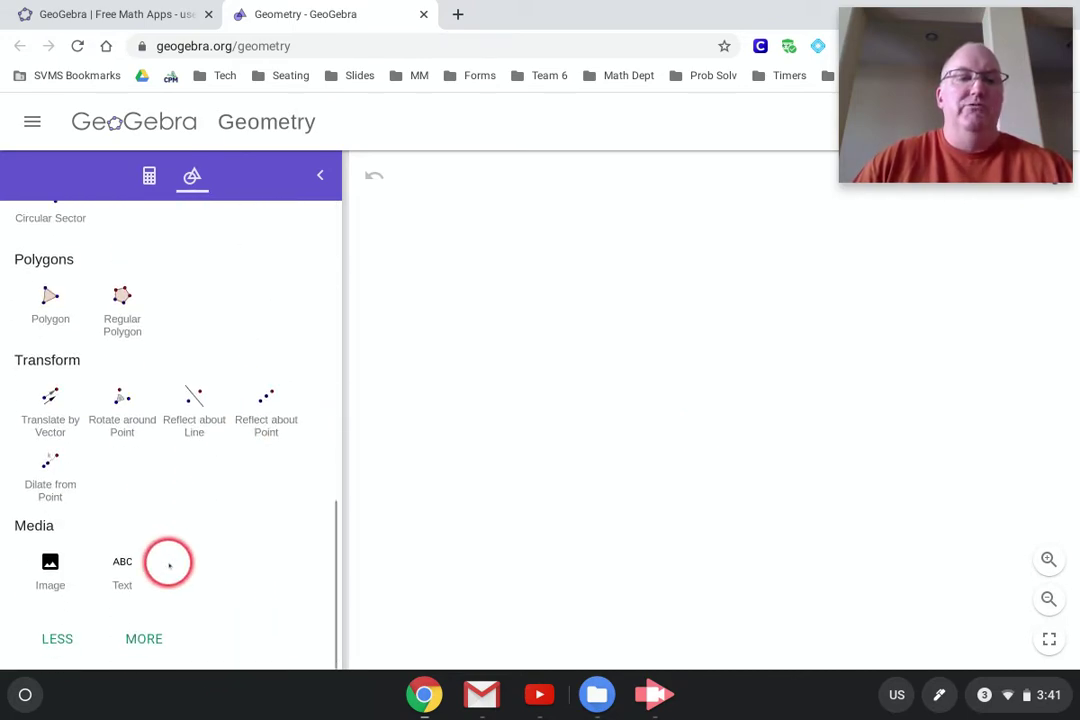
left_click(159, 637)
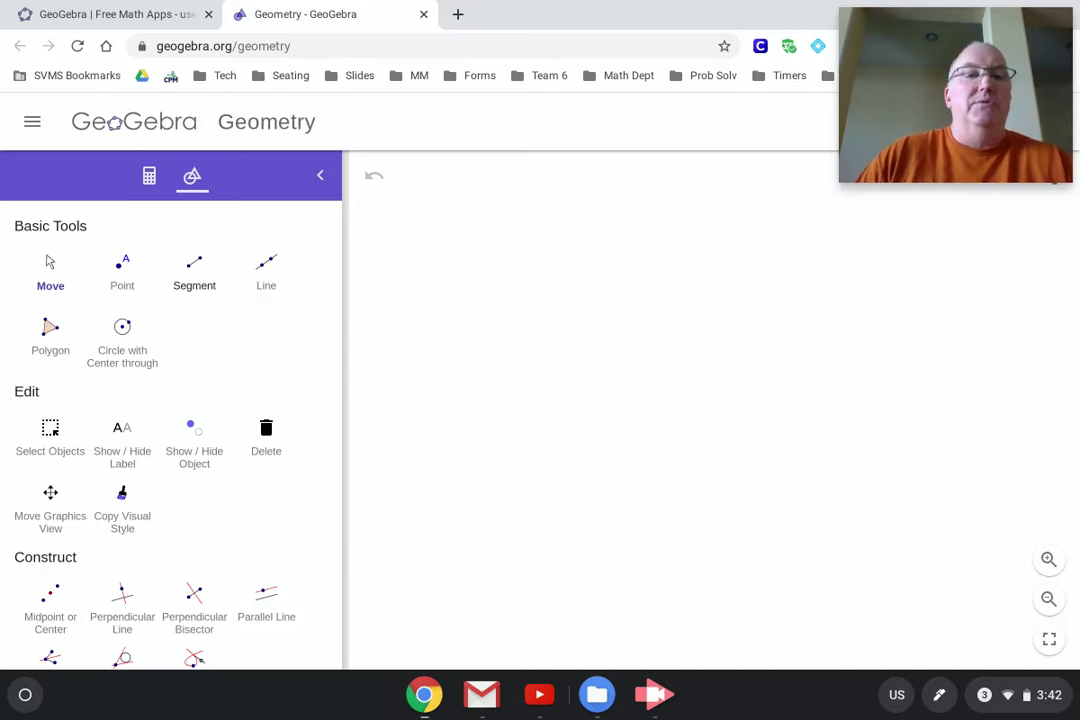
Step: Draw horizontal segment AB near the centre of the canvas
left_click(196, 268)
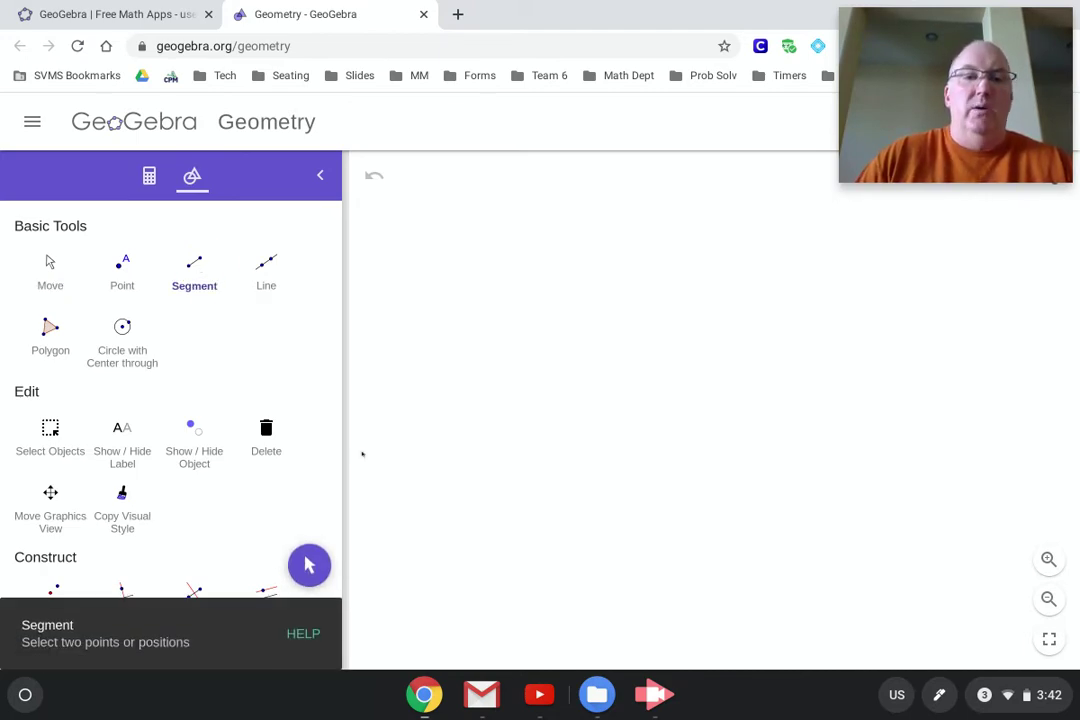
left_click(521, 487)
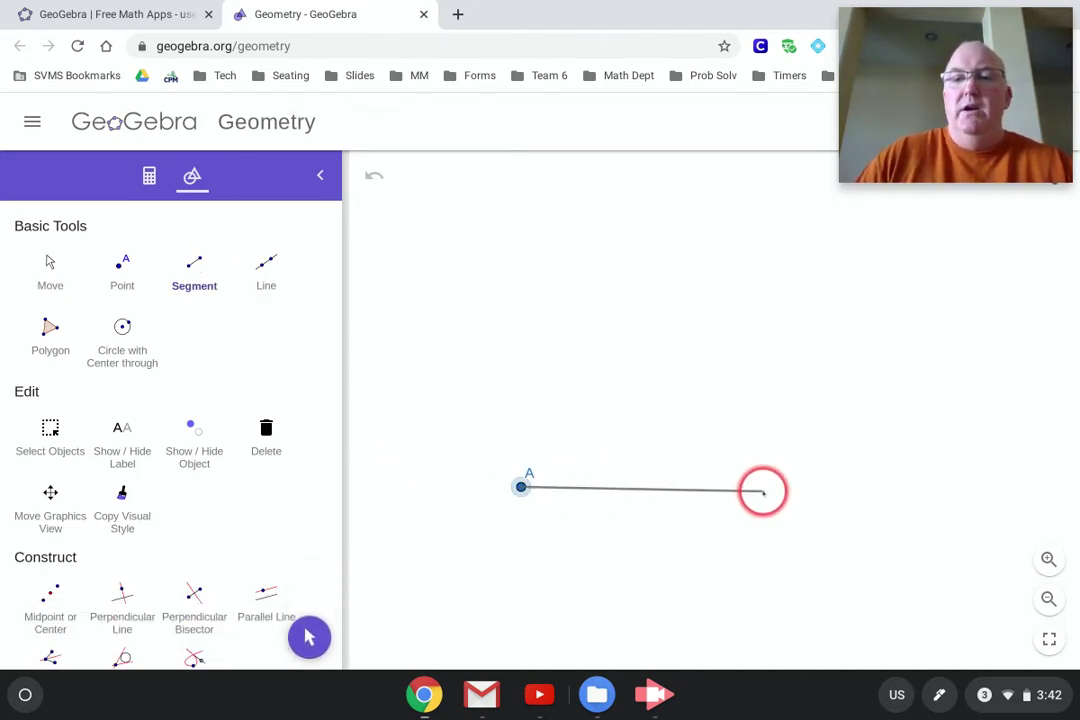
left_click(770, 483)
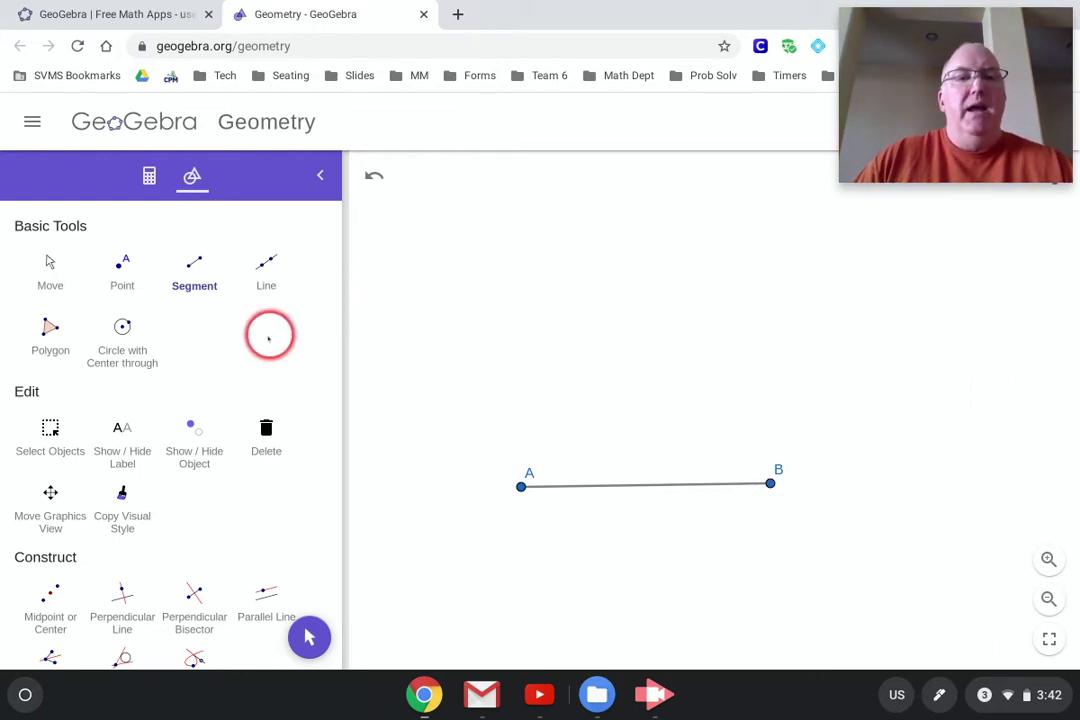
Step: Select the Compass tool from the Circles group
scroll(243, 376, "down", 10)
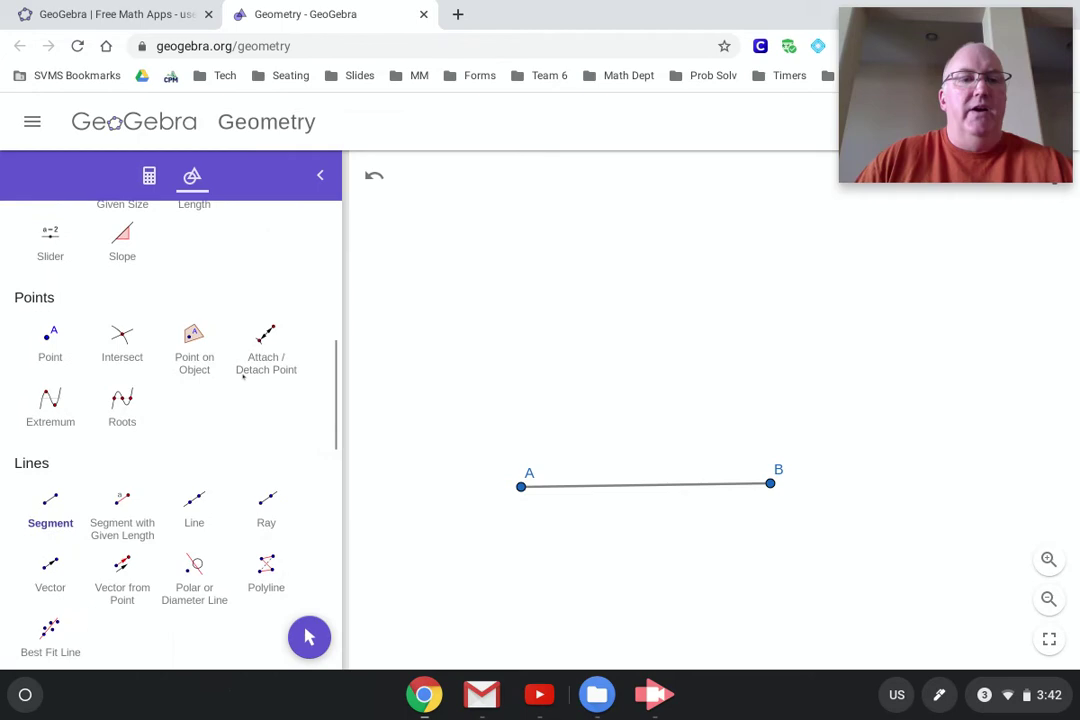
scroll(241, 379, "down", 4)
left_click(230, 377)
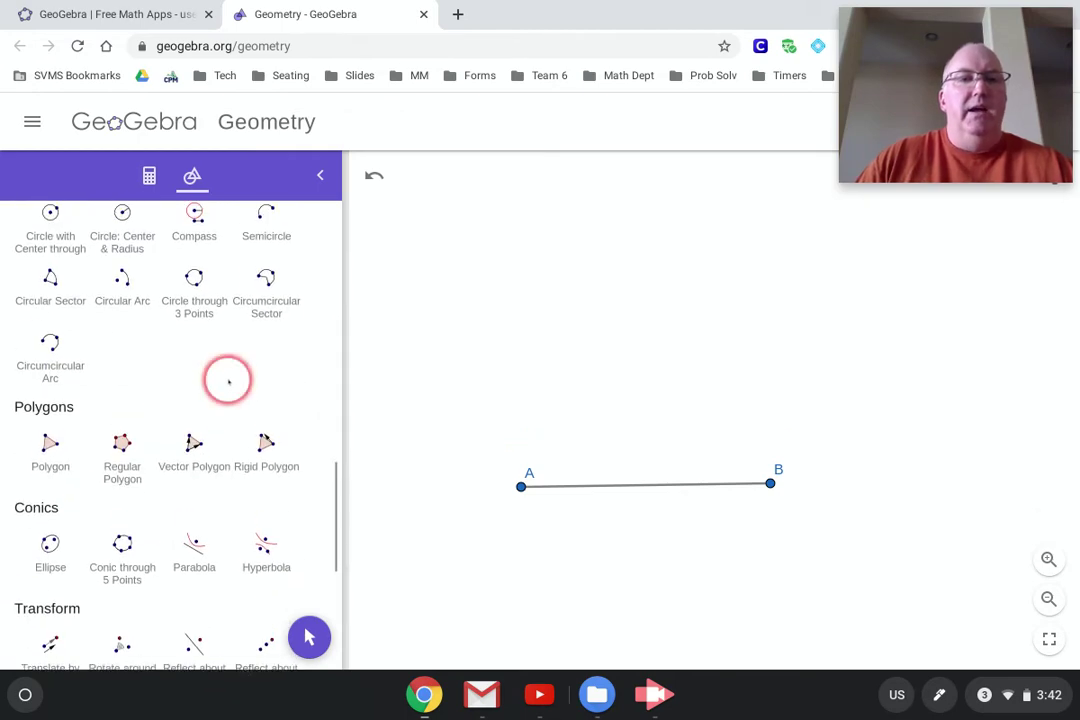
scroll(230, 377, "up", 2)
left_click(198, 340)
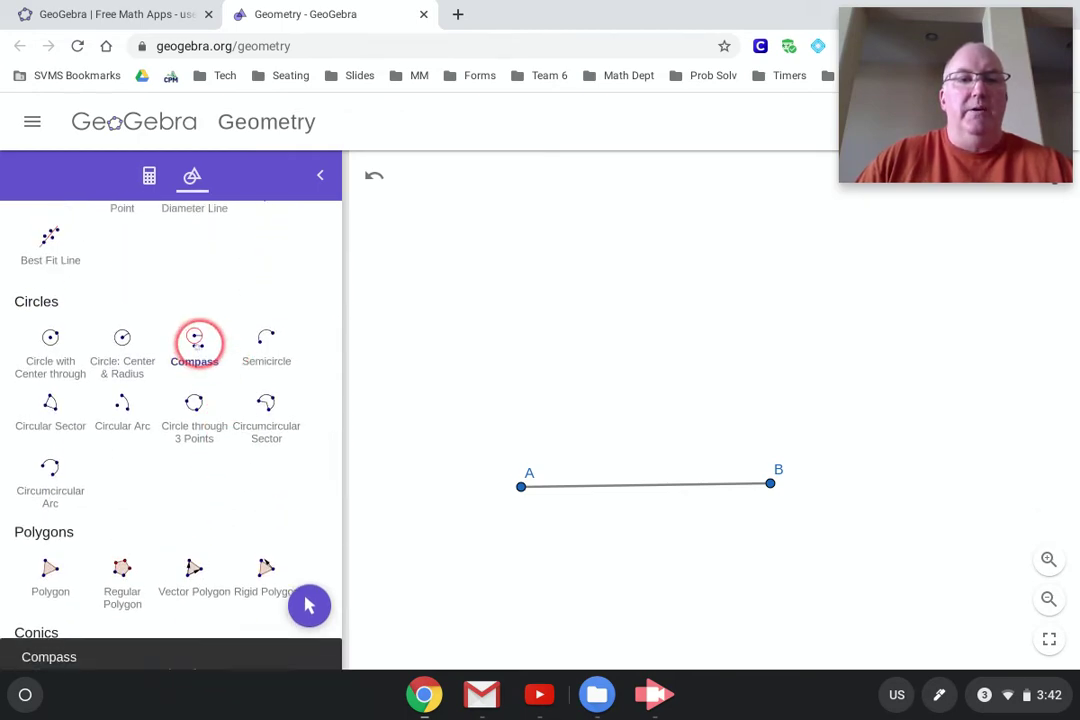
Step: Draw two compass circles of radius AB, centred at B and at A
left_click(520, 485)
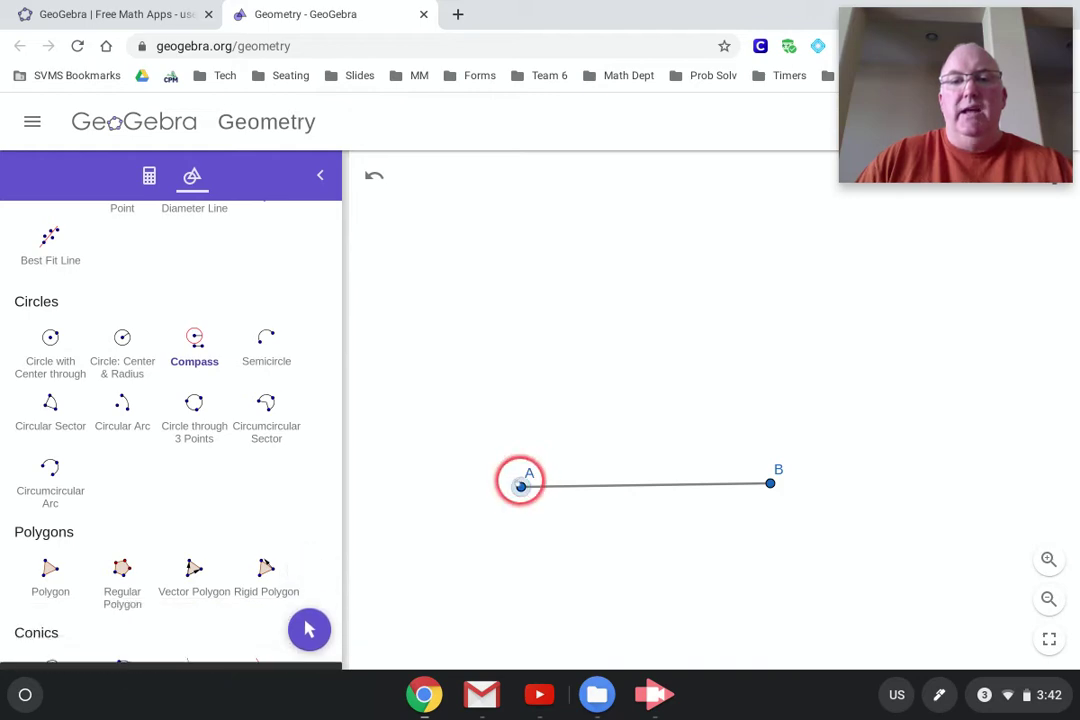
left_click(769, 483)
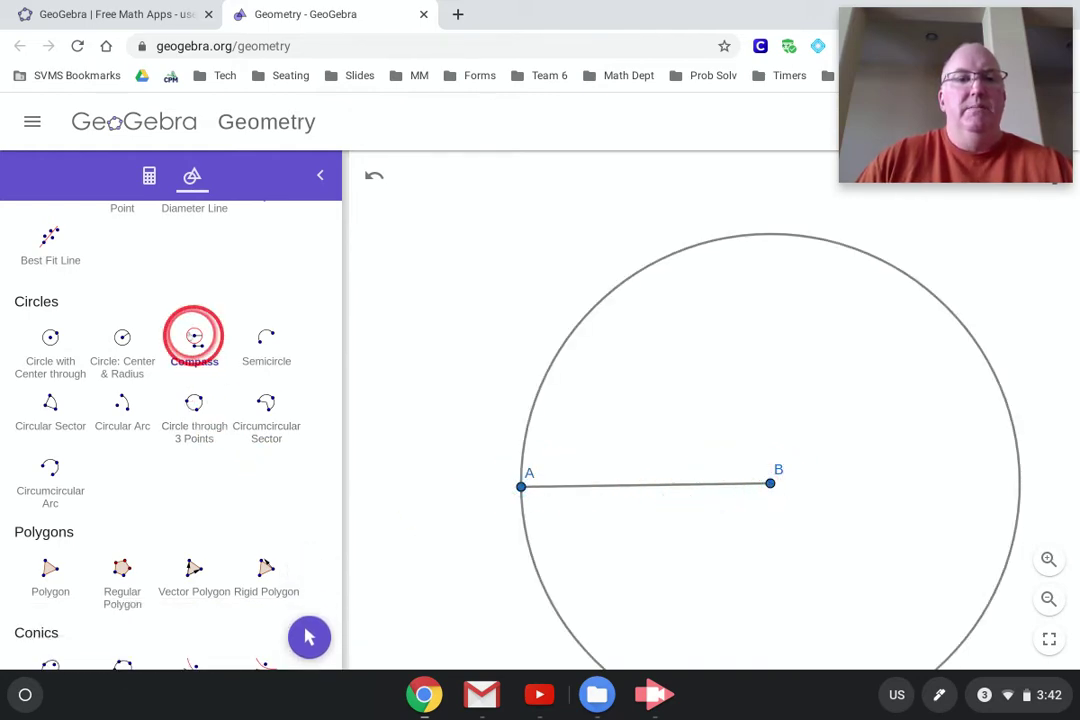
left_click(195, 337)
left_click(522, 486)
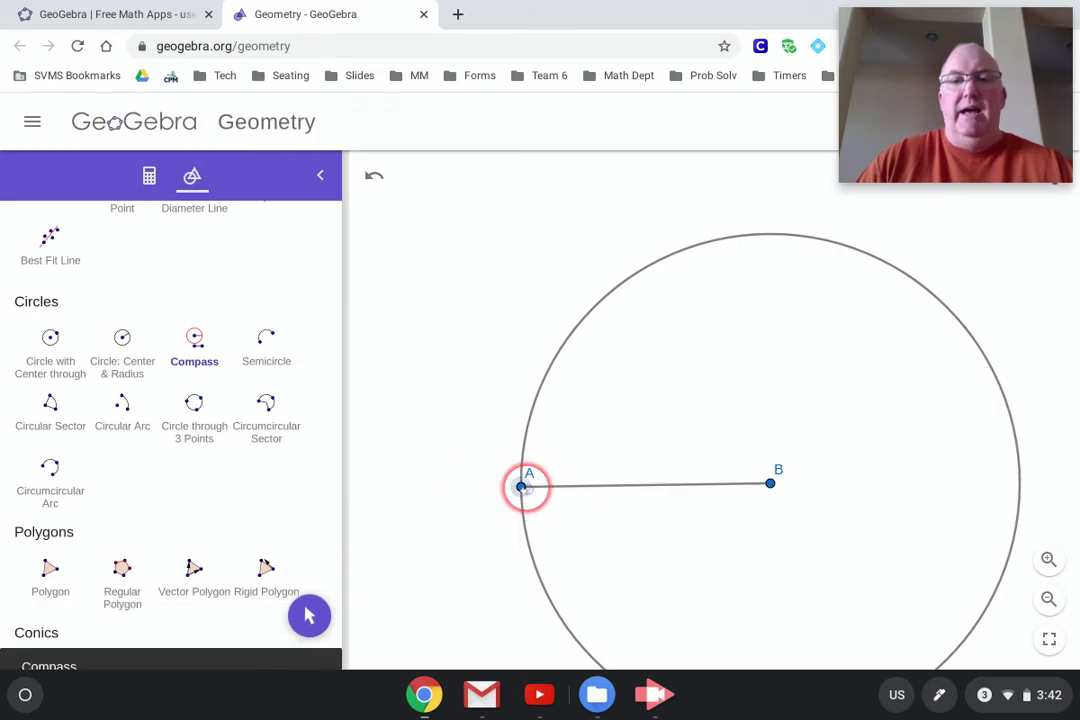
left_click(769, 485)
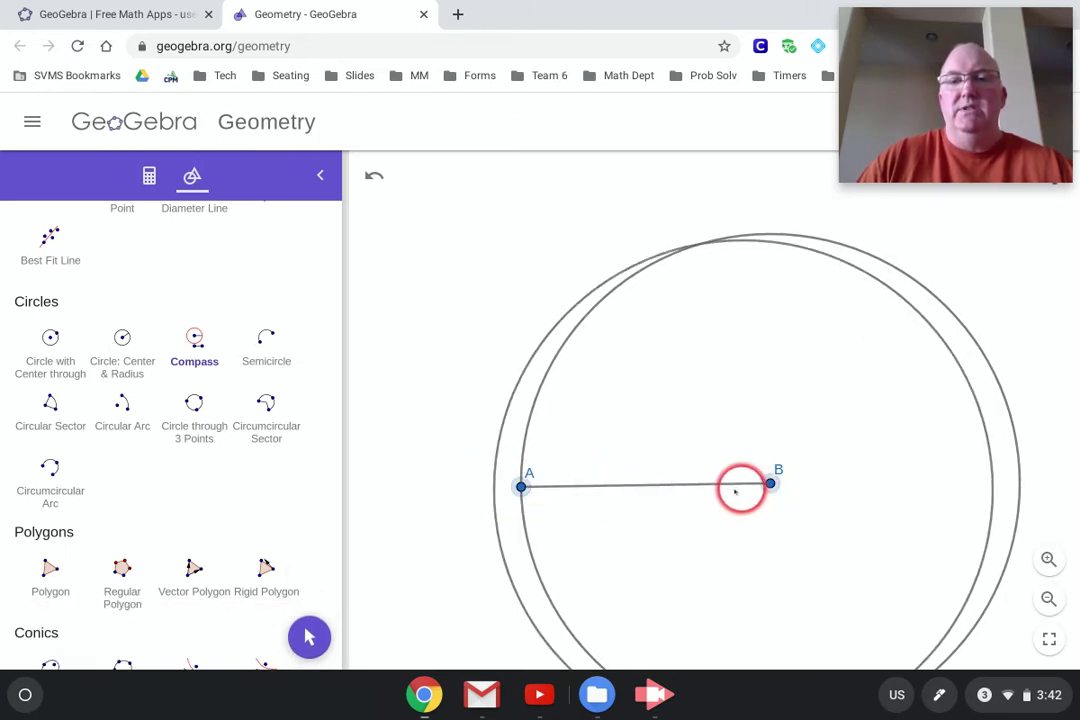
left_click(522, 486)
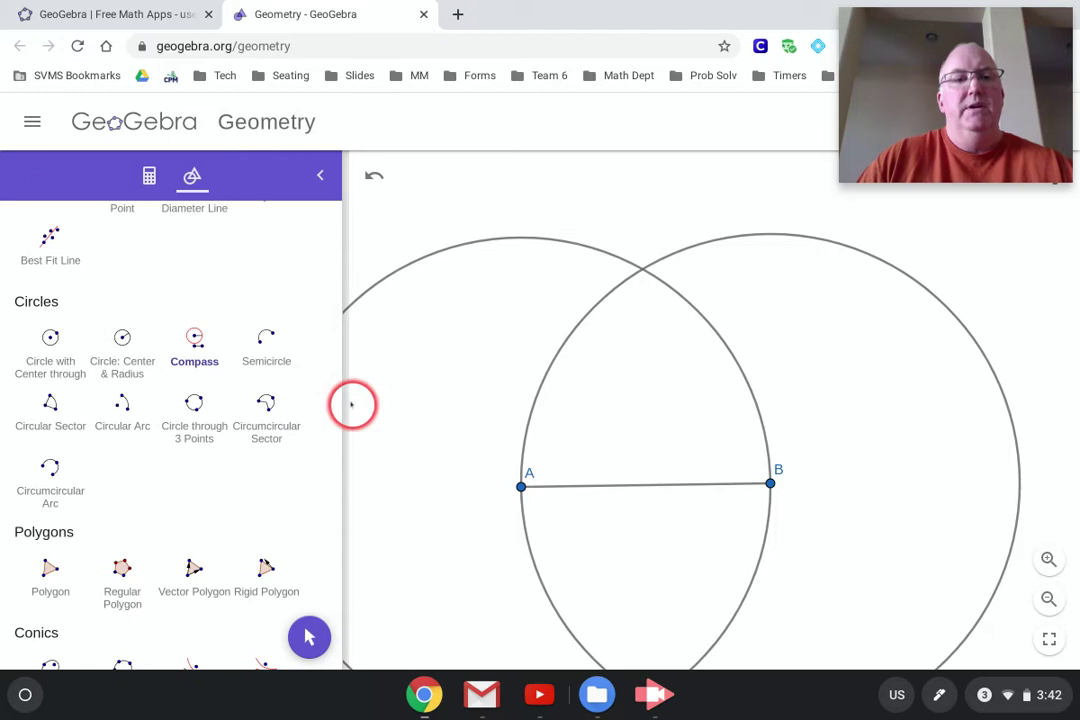
scroll(94, 288, "up", 5)
left_click(63, 265)
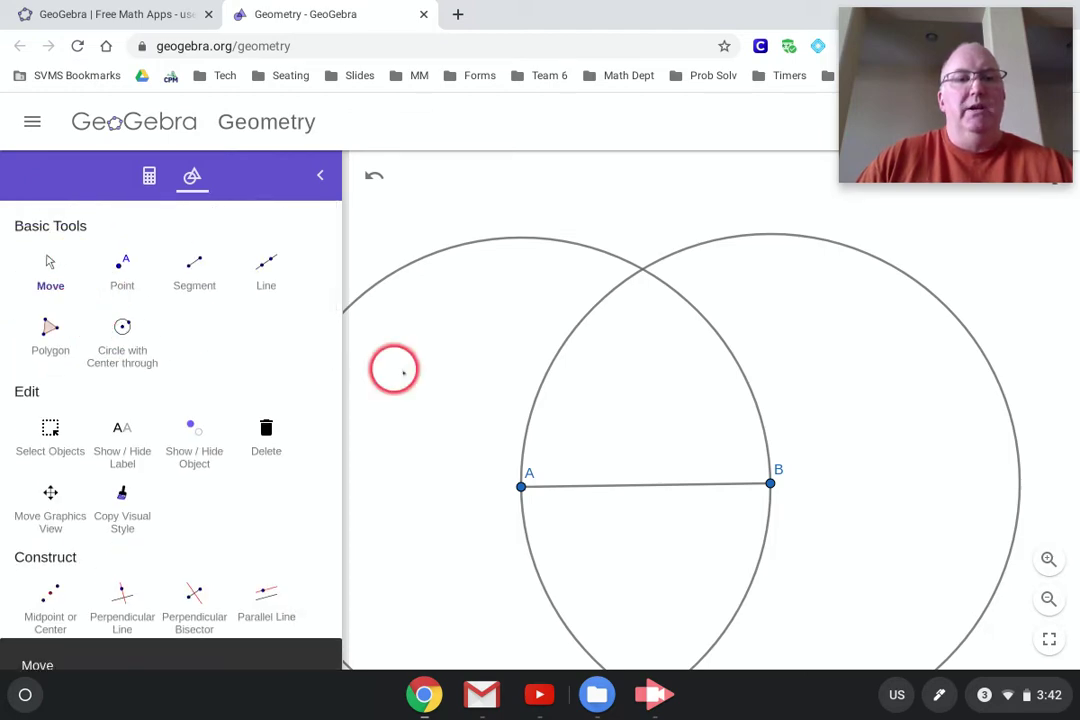
Step: Bring both circles into view and mark their upper intersection as point C
left_click_drag(656, 441, 668, 400)
scroll(669, 389, "down", 2)
scroll(669, 389, "down", 1)
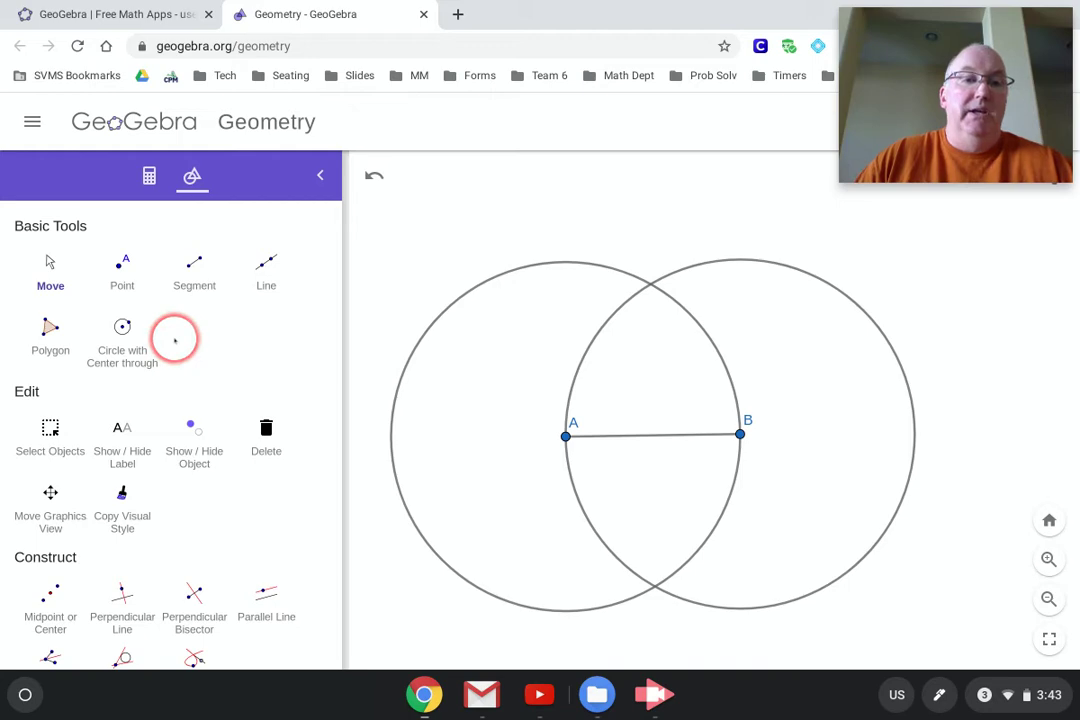
scroll(174, 550, "down", 2)
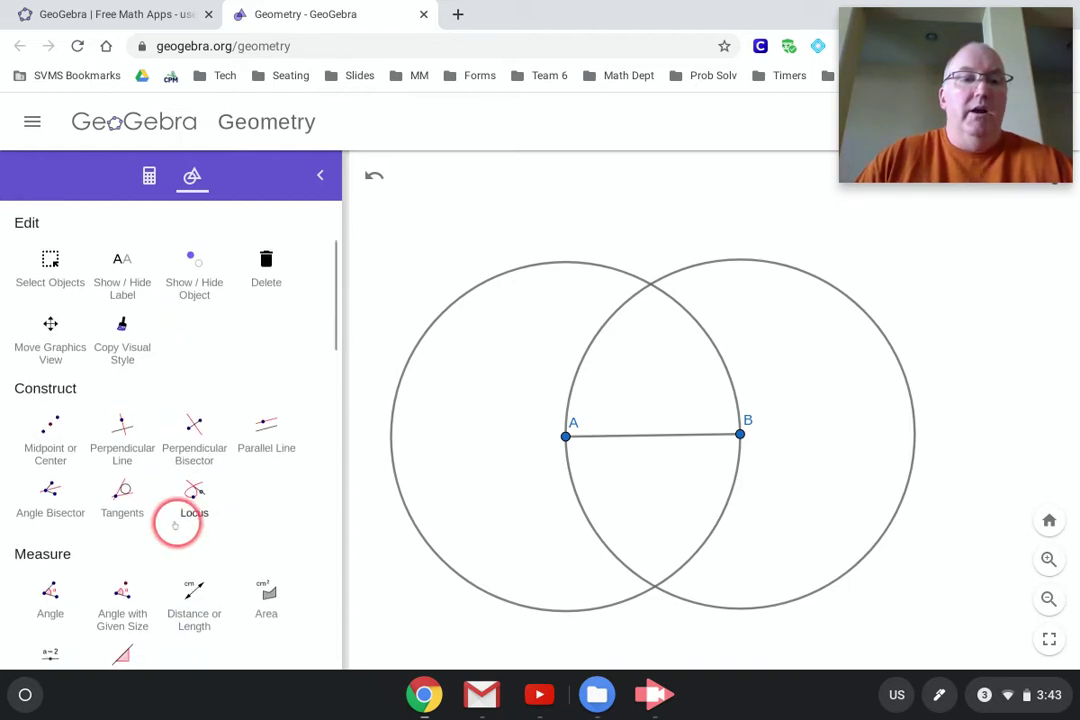
scroll(174, 525, "down", 2)
scroll(174, 525, "down", 2)
left_click(122, 503)
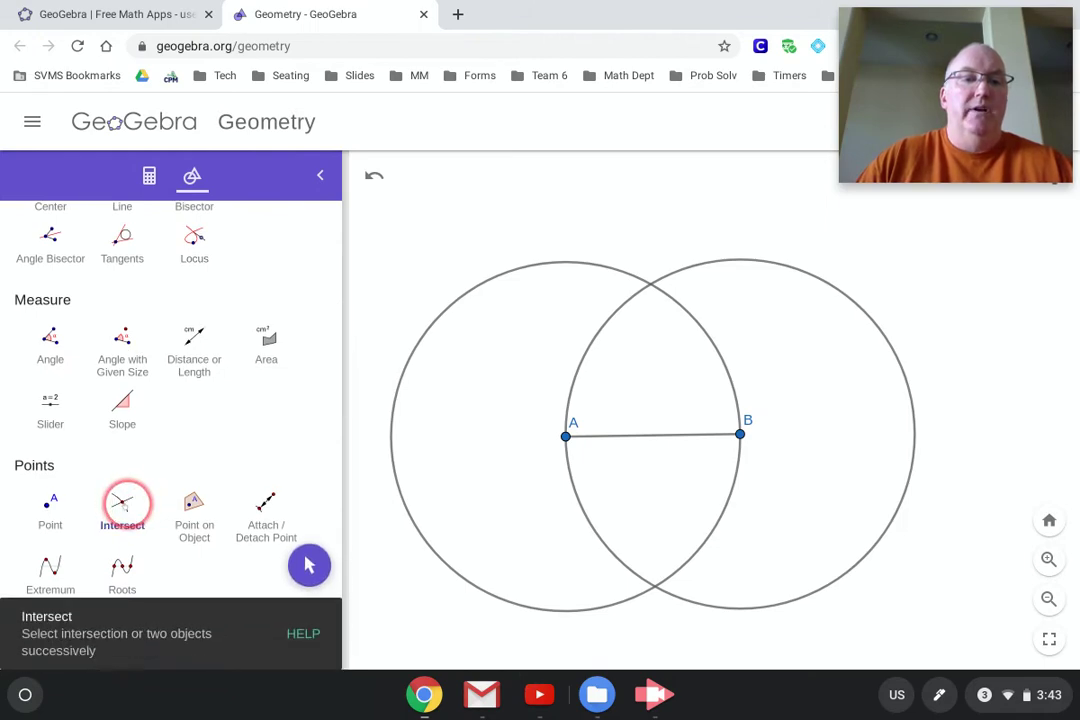
left_click(652, 285)
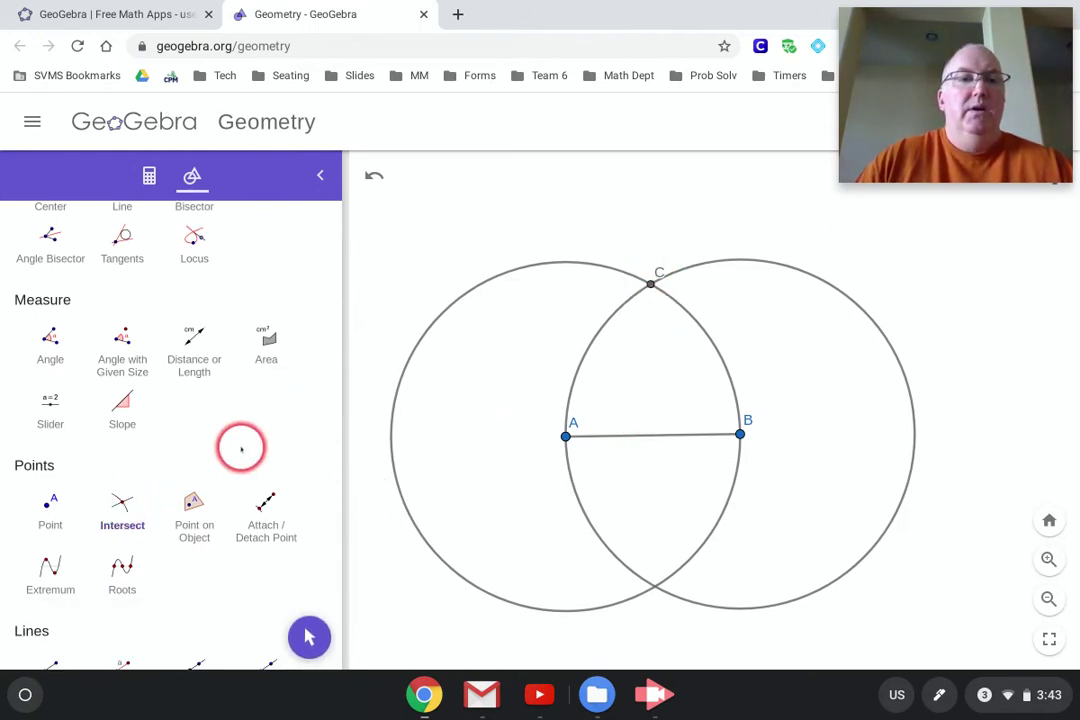
Step: Draw segments CA and CB to complete triangle ABC
scroll(241, 449, "up", 1)
scroll(241, 449, "up", 4)
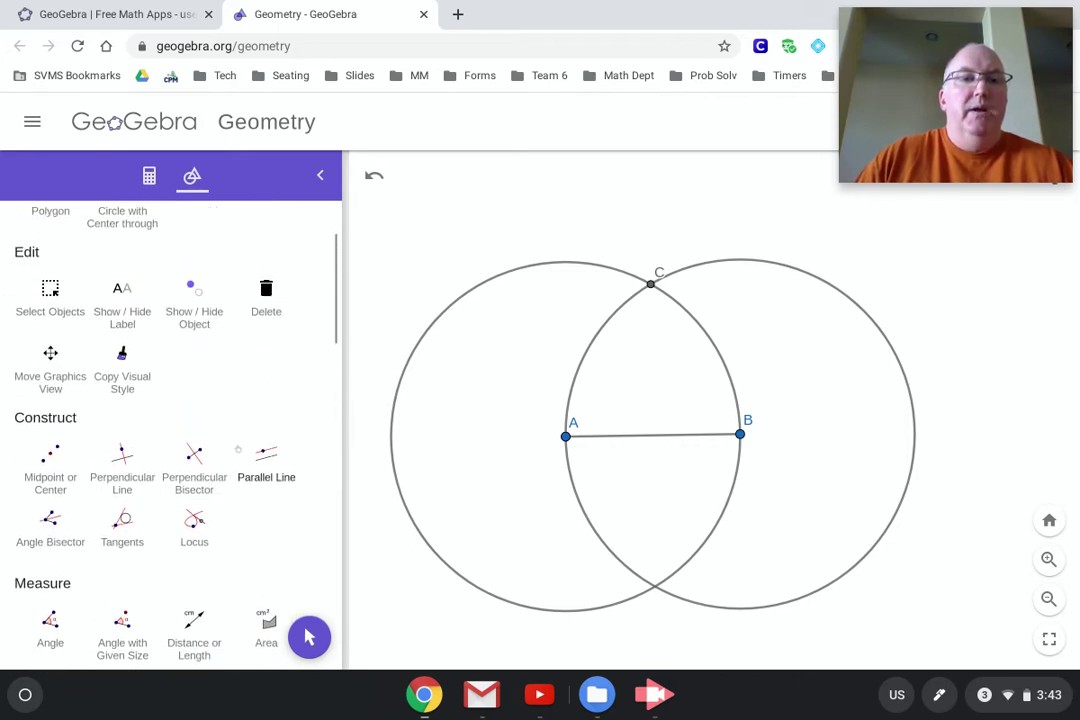
left_click(194, 275)
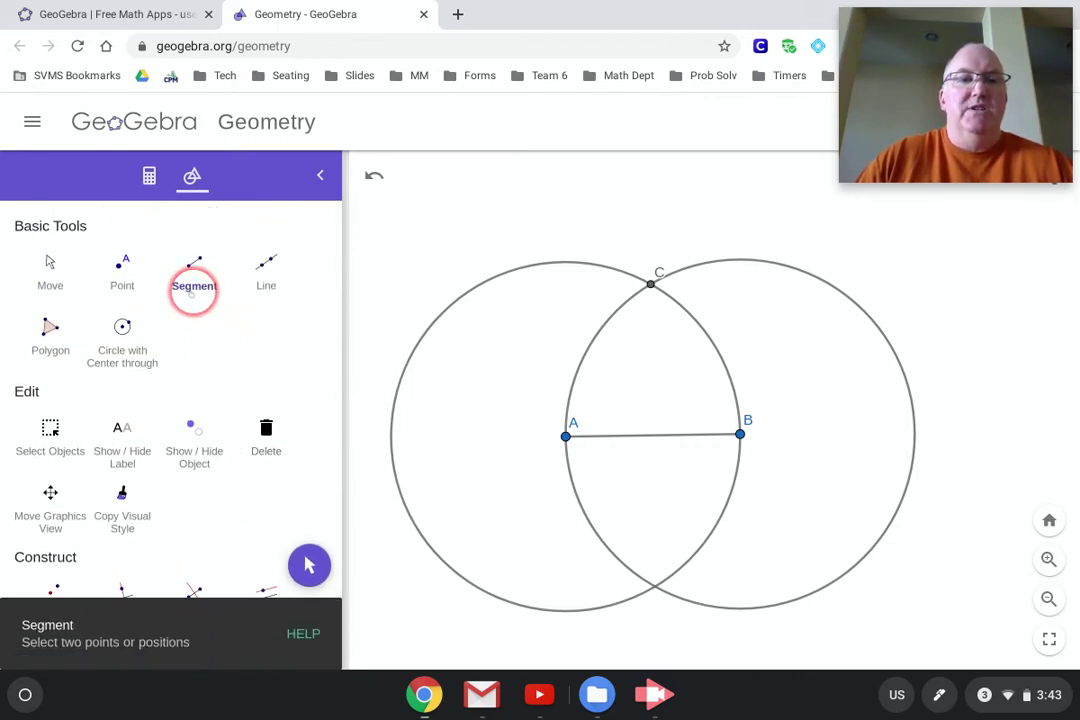
left_click_drag(652, 285, 568, 434)
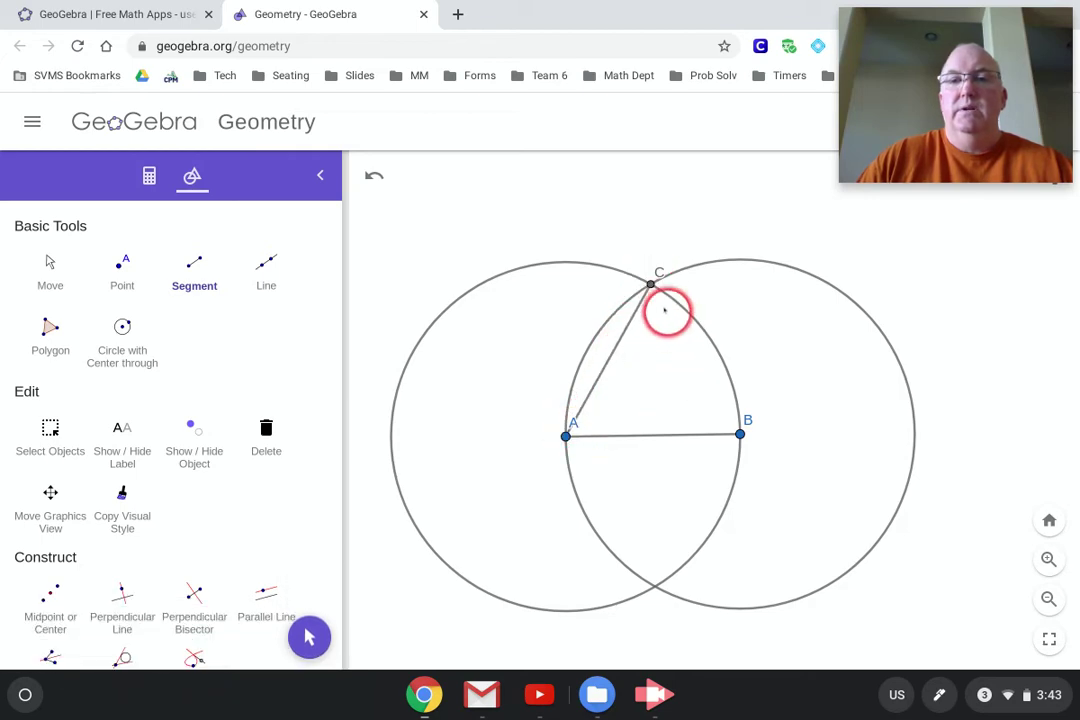
mouse_move(648, 284)
left_mouse_down()
mouse_move(723, 378)
mouse_move(739, 433)
left_mouse_up()
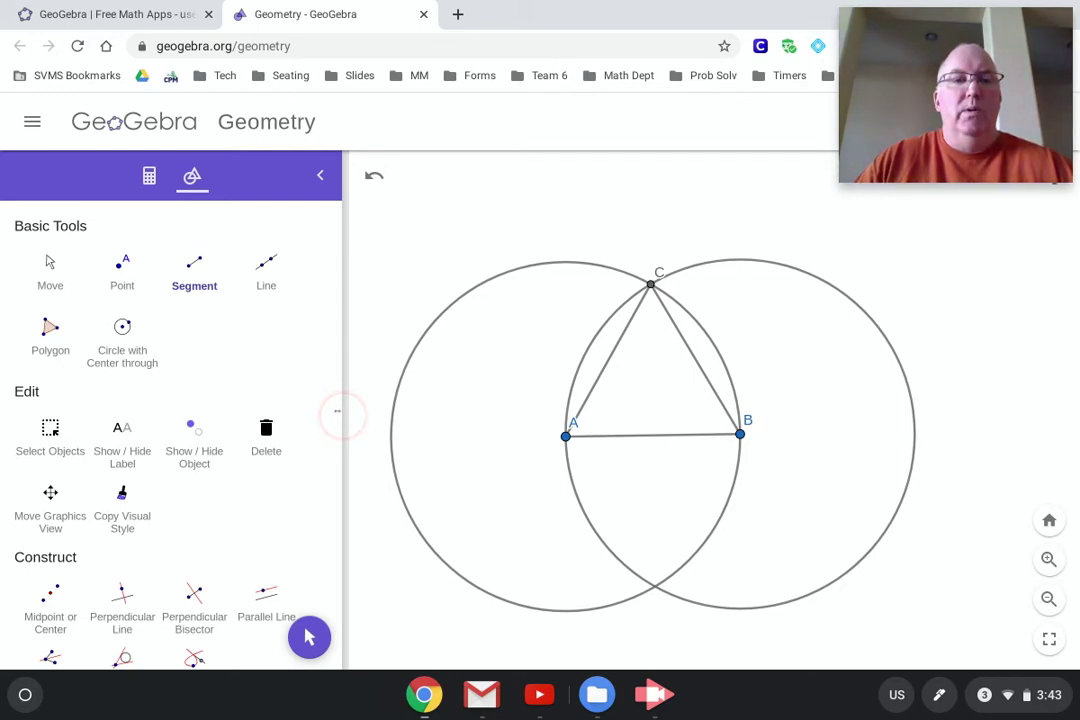
scroll(234, 465, "down", 3)
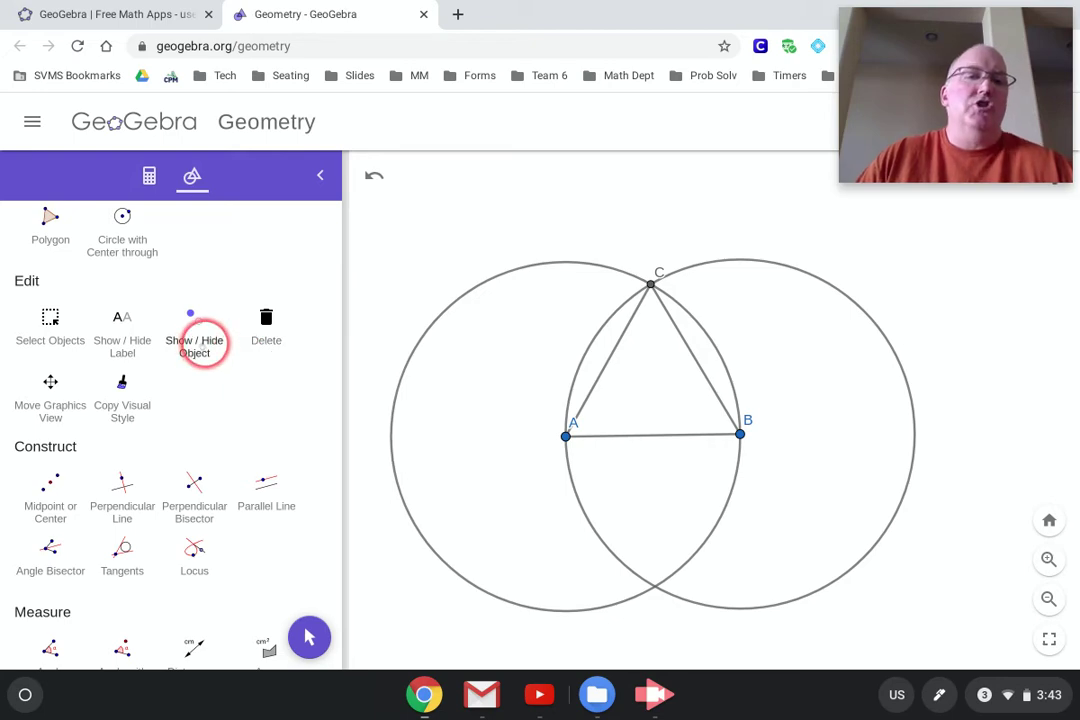
Step: Hide the left and right construction circles with Show / Hide Object
left_click(201, 342)
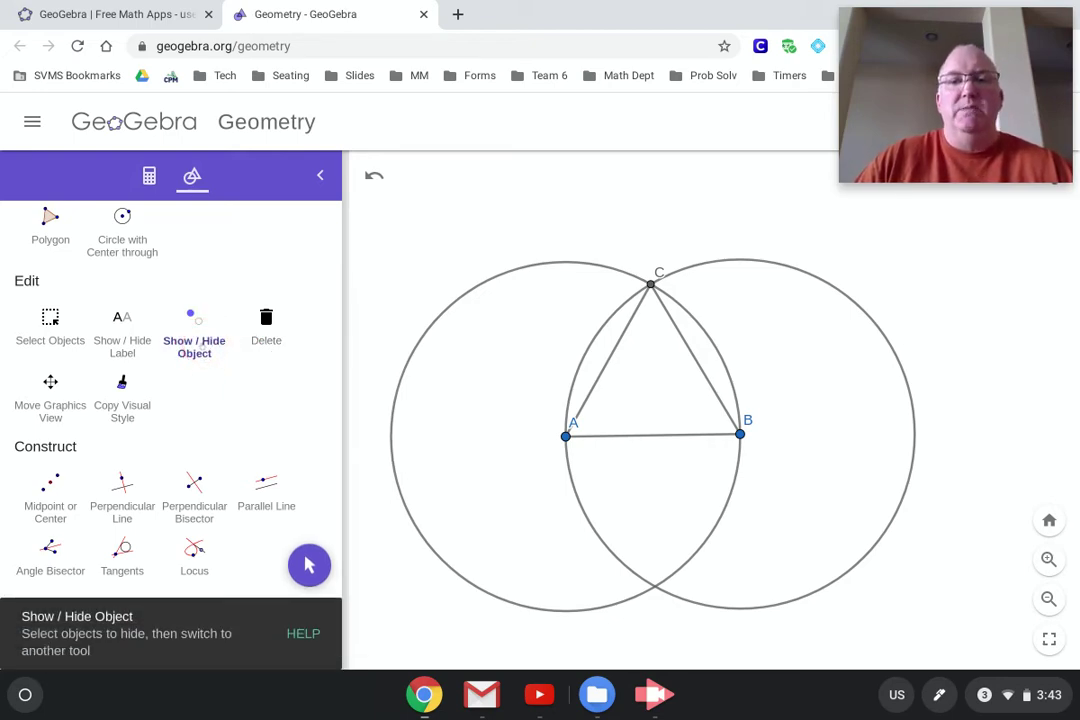
left_click(421, 335)
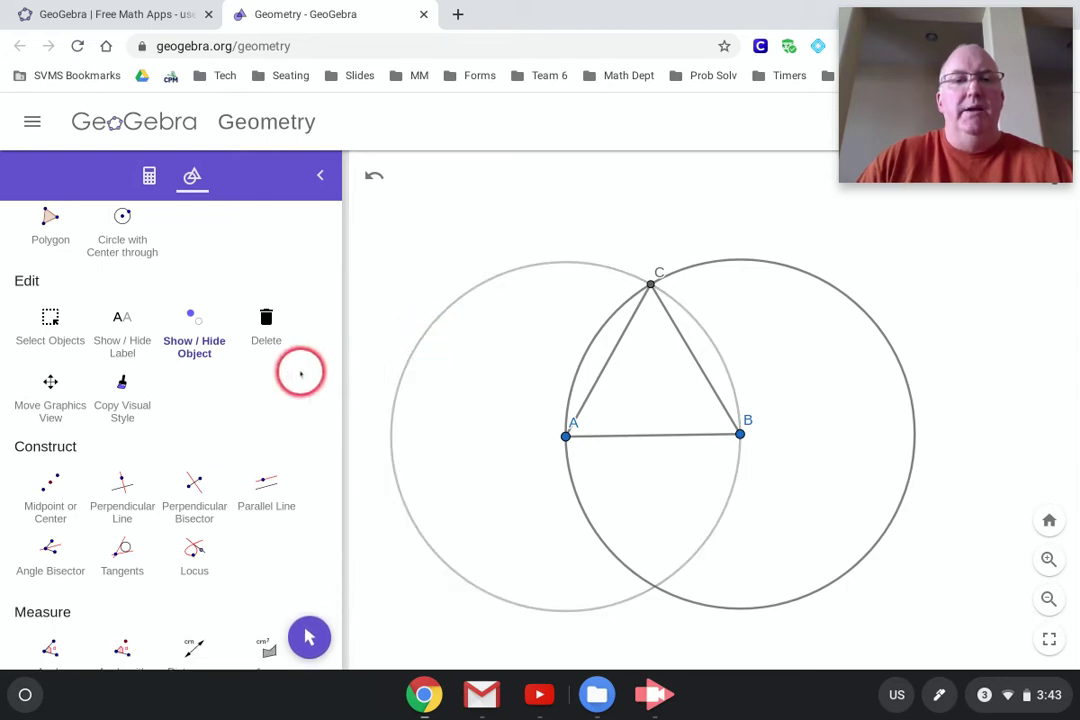
left_click(188, 345)
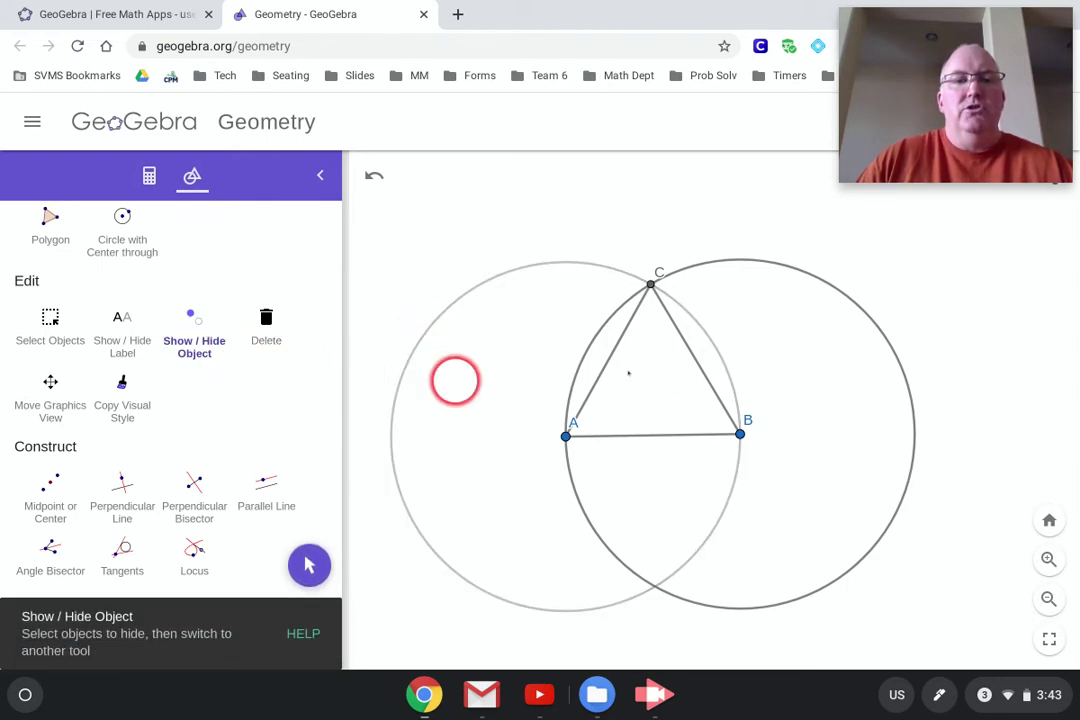
left_click(828, 280)
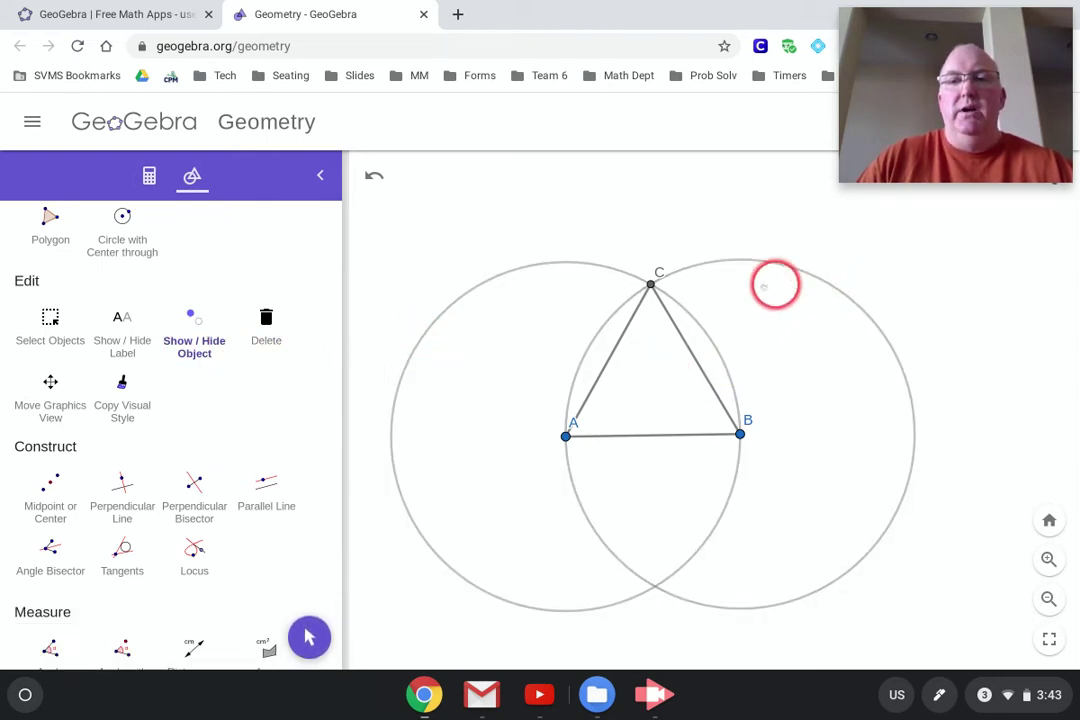
scroll(95, 267, "up", 2)
left_click(52, 268)
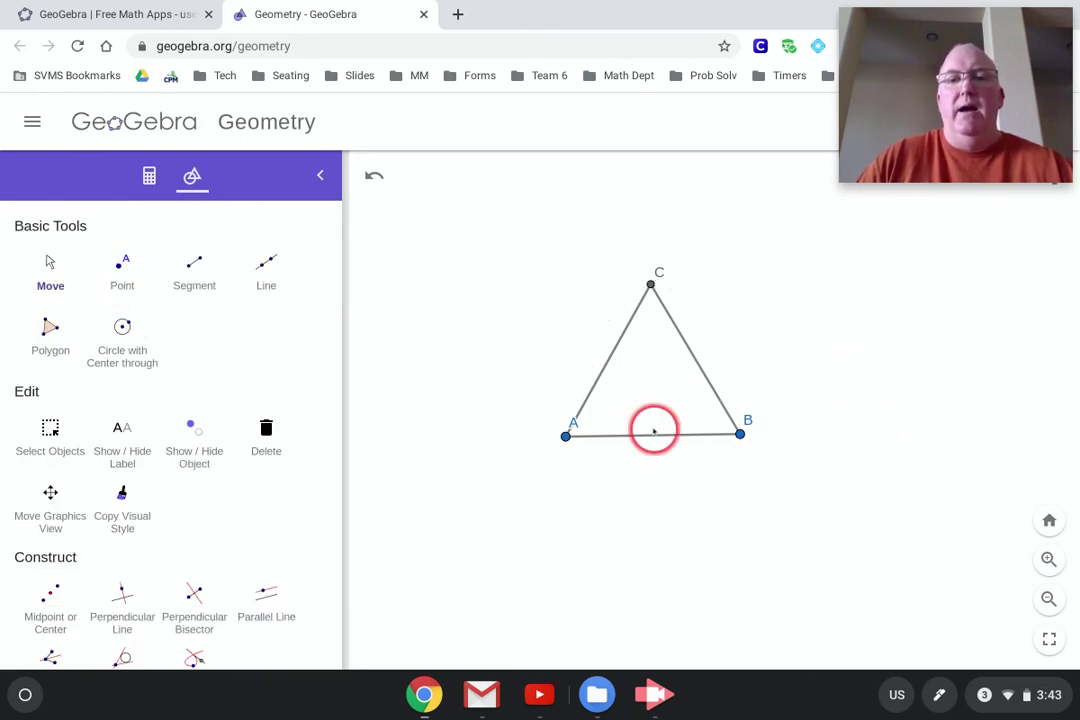
Step: Drag vertex A down and to the left so C and the sides follow
left_click_drag(565, 436, 522, 464)
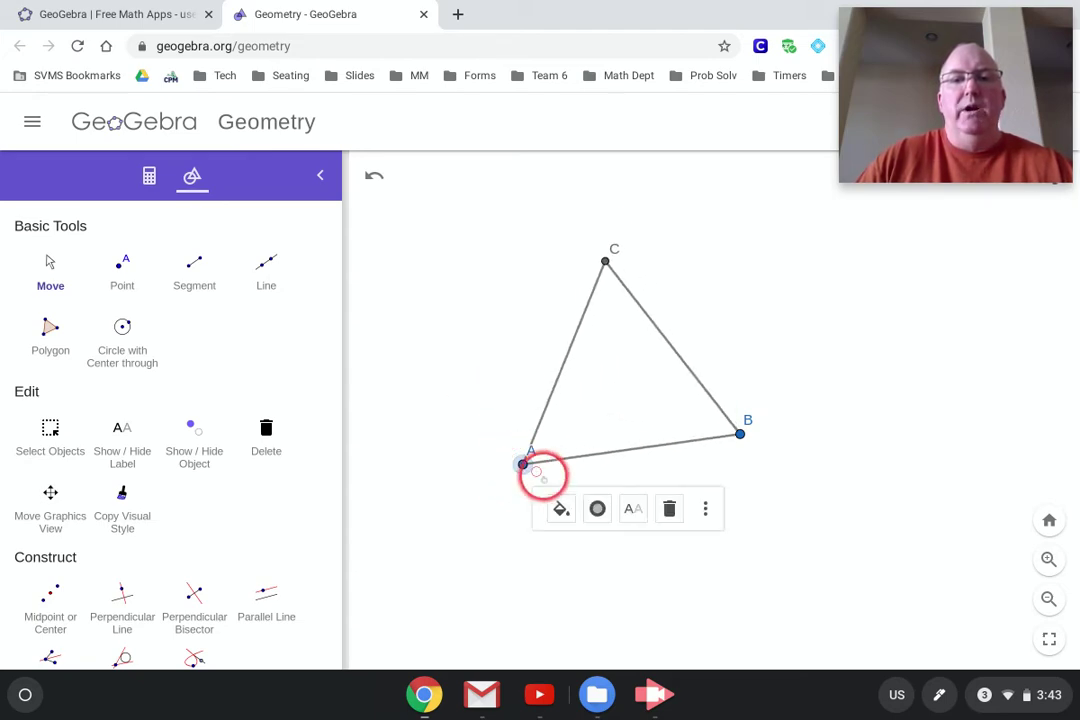
left_click(553, 345)
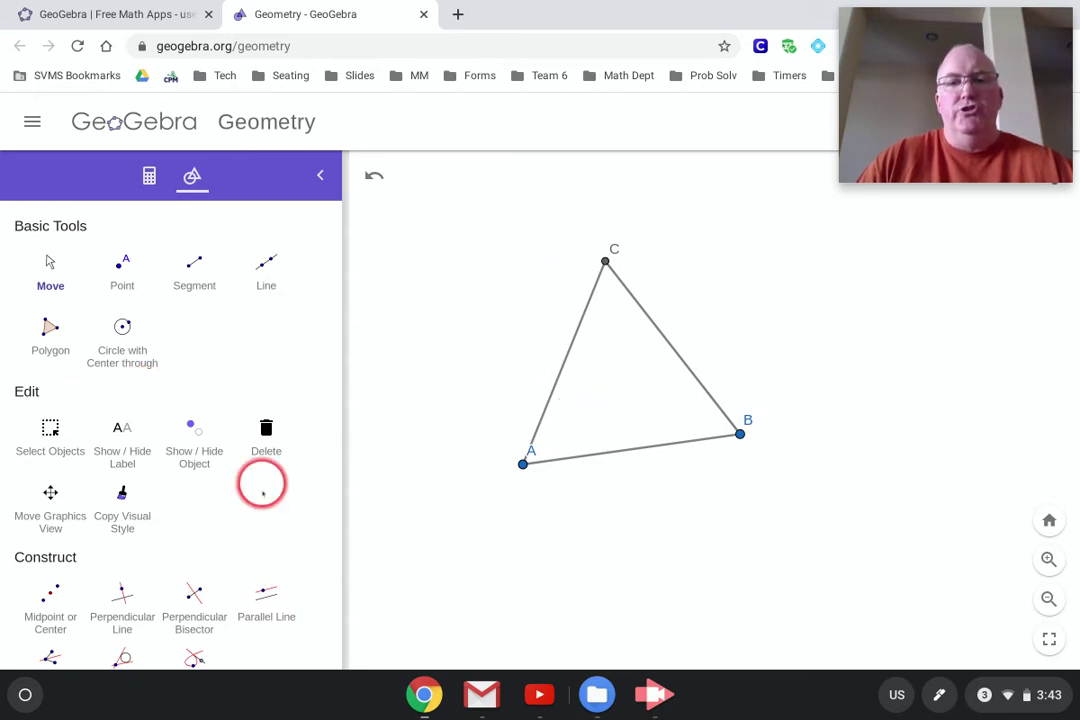
scroll(257, 412, "down", 5)
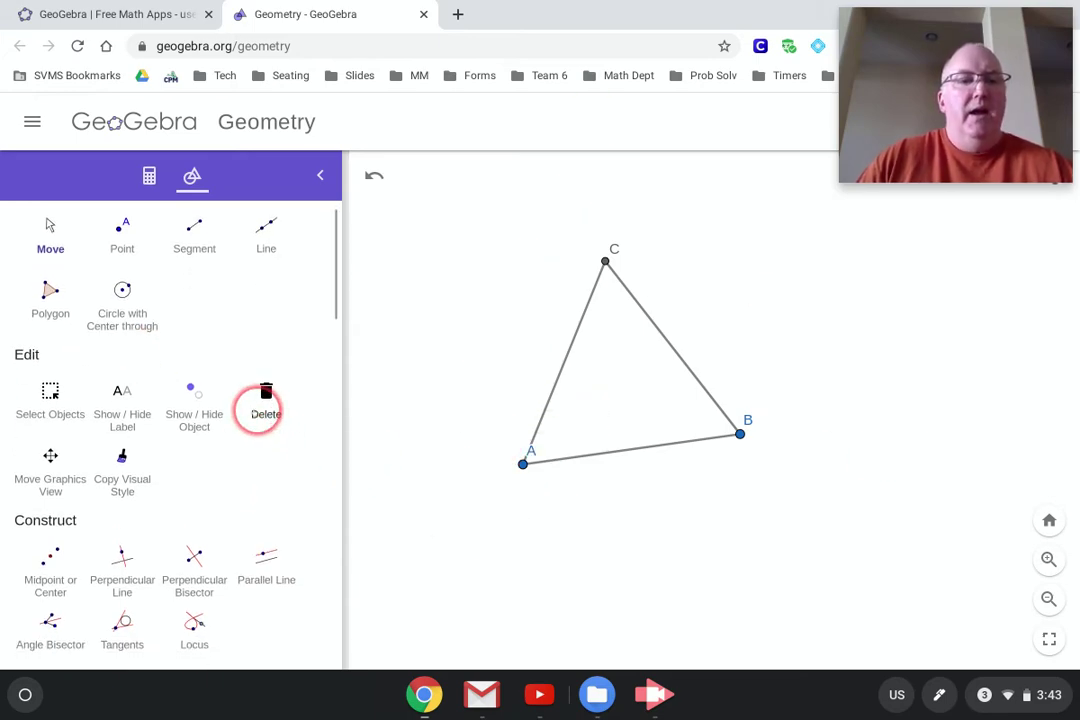
scroll(254, 413, "down", 1)
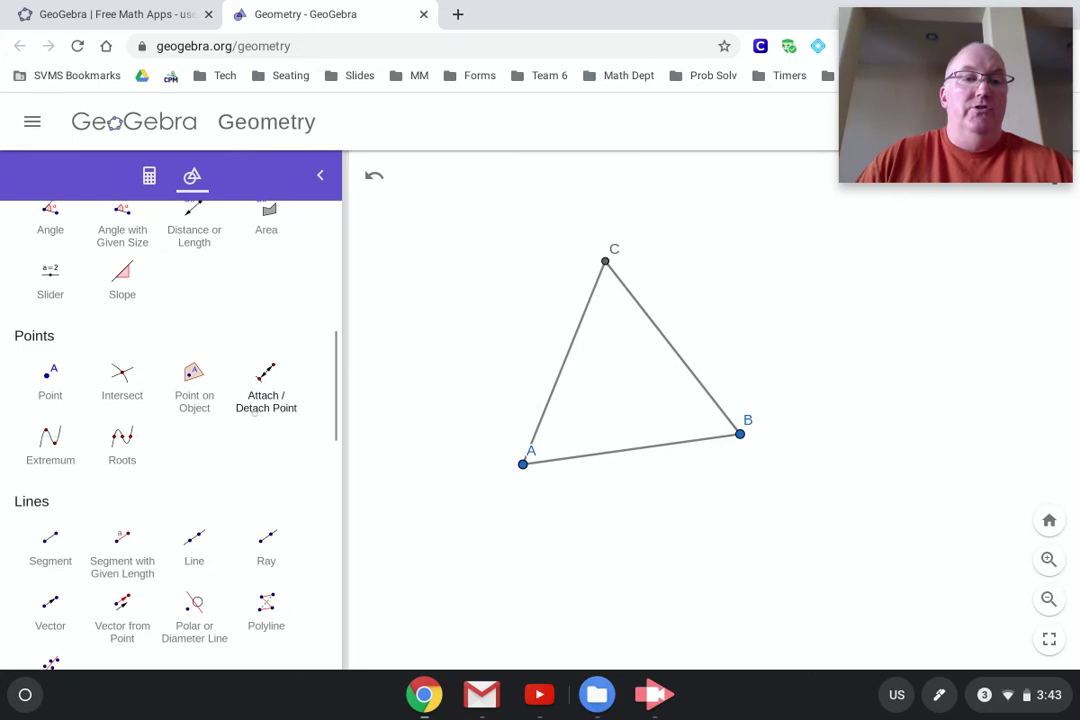
scroll(254, 413, "up", 6)
scroll(250, 416, "down", 5)
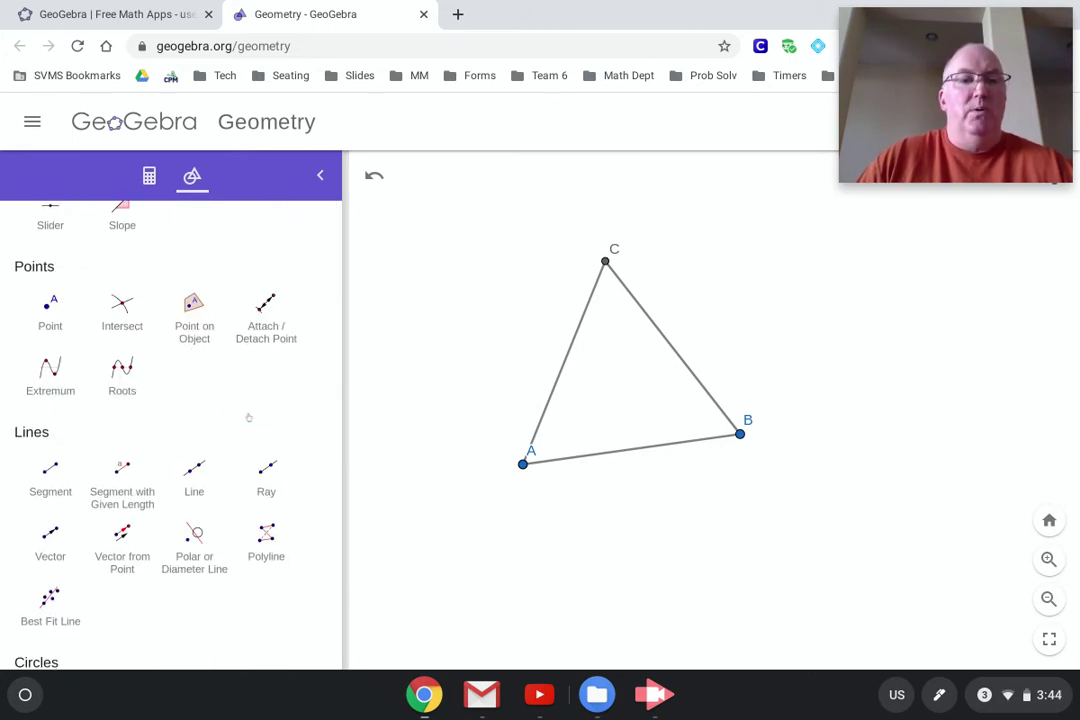
scroll(249, 417, "up", 3)
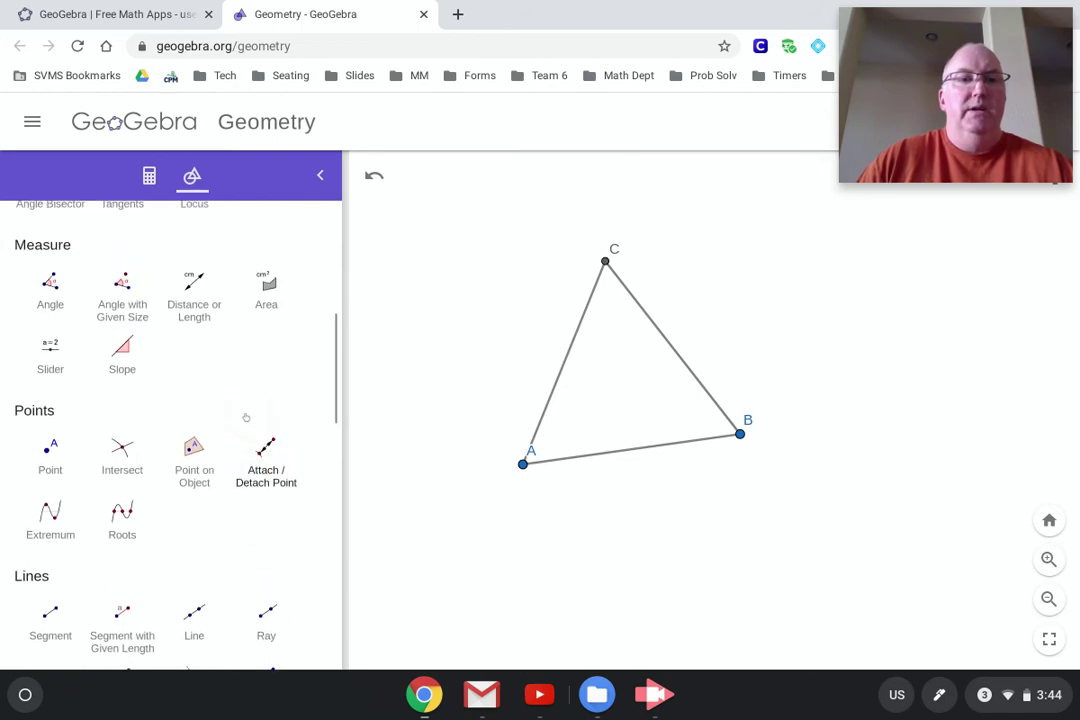
Step: Measure sides AB, BC and AC with Distance or Length, each reading 7
left_click(191, 322)
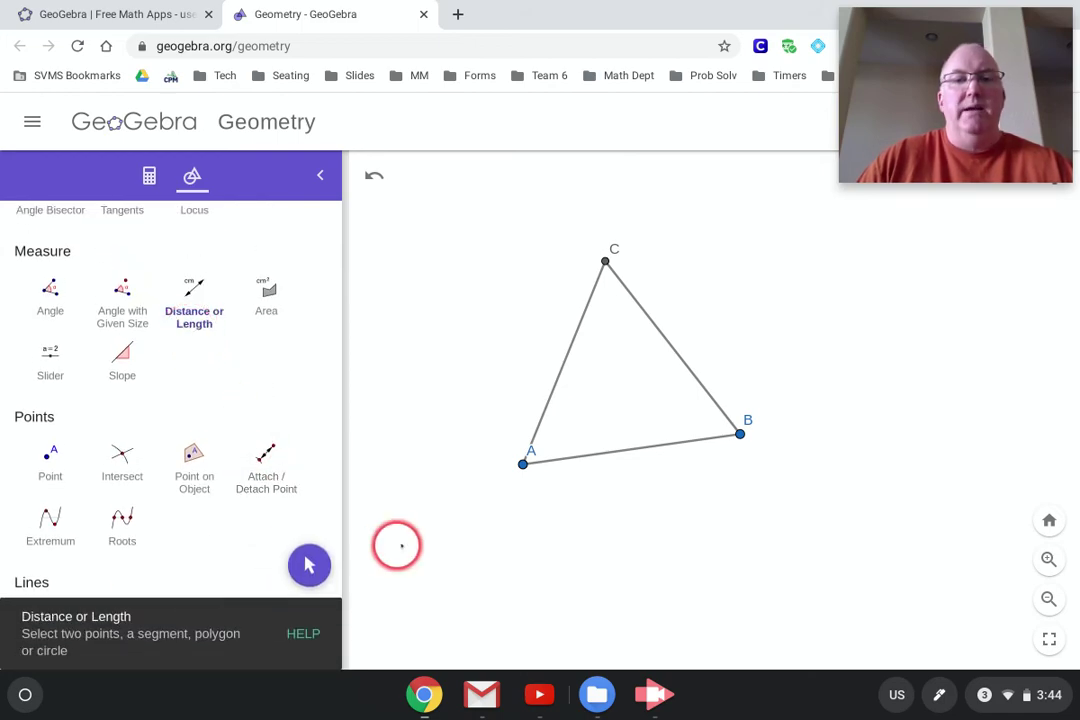
left_click(522, 464)
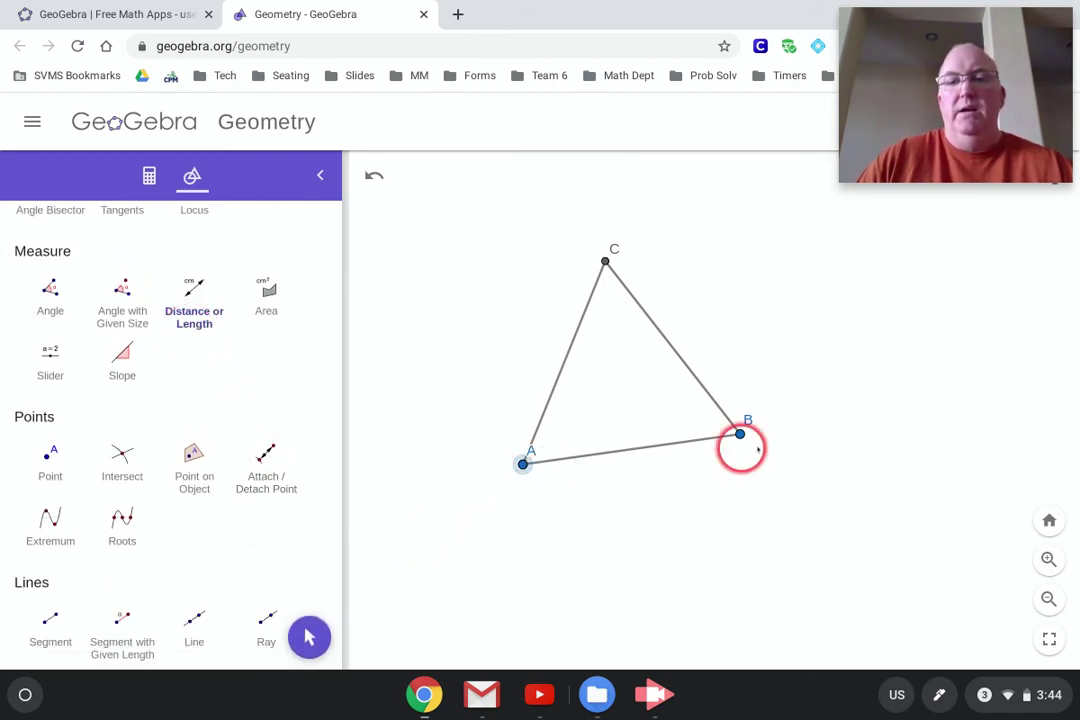
left_click(739, 434)
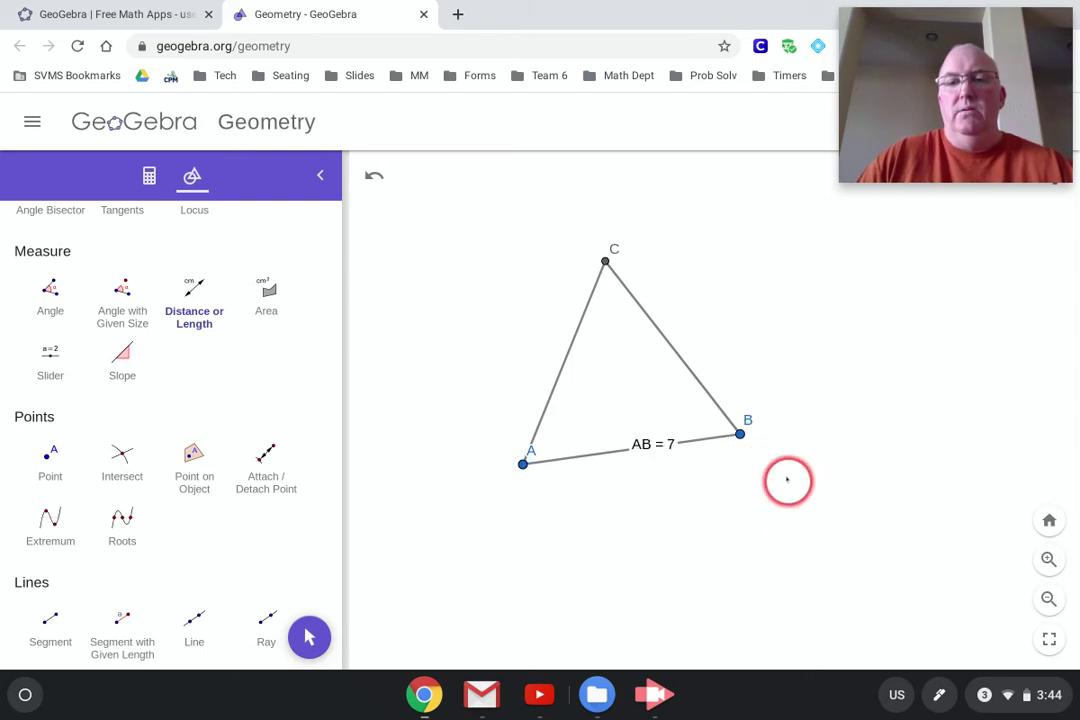
left_click(741, 436)
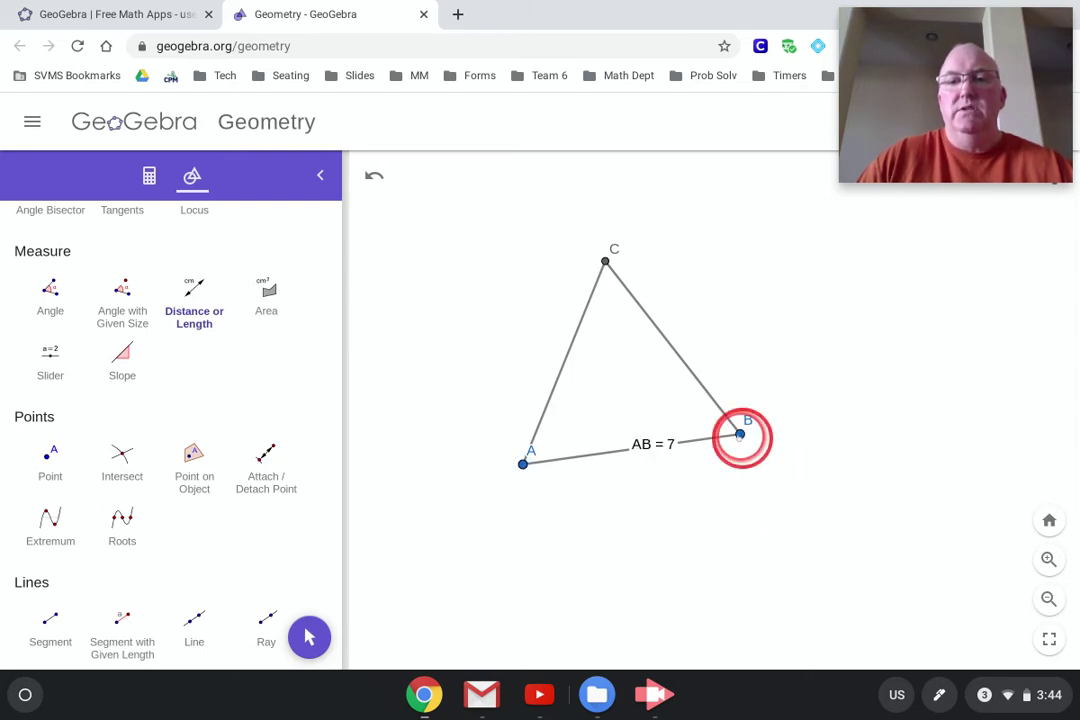
left_click(603, 260)
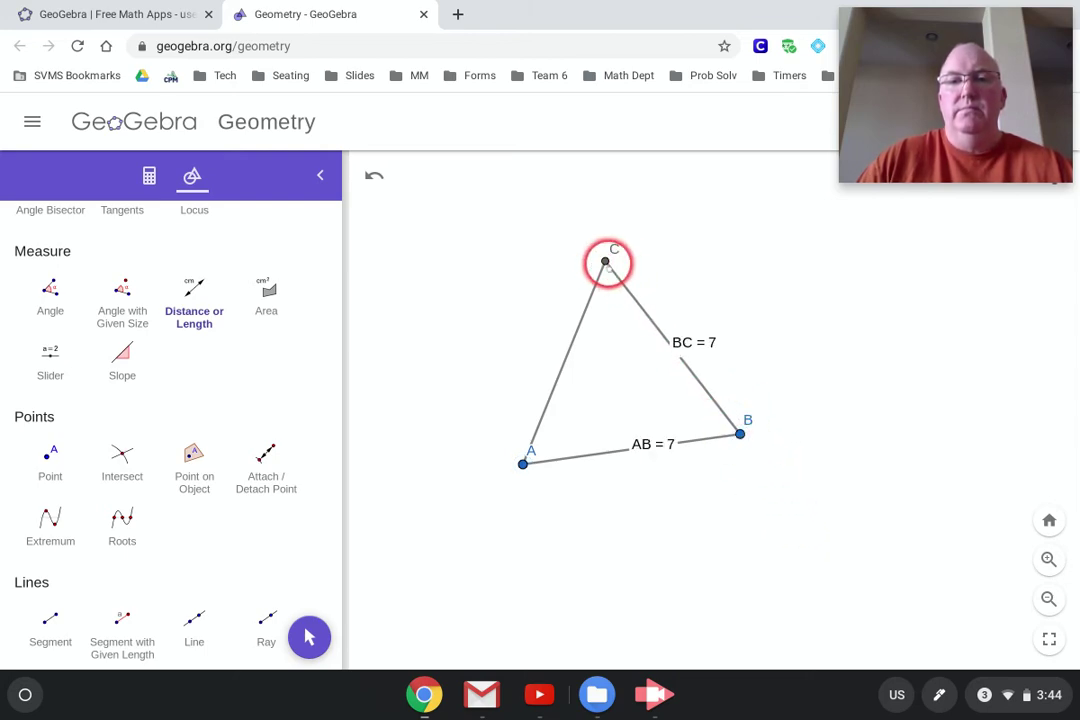
left_click(523, 462)
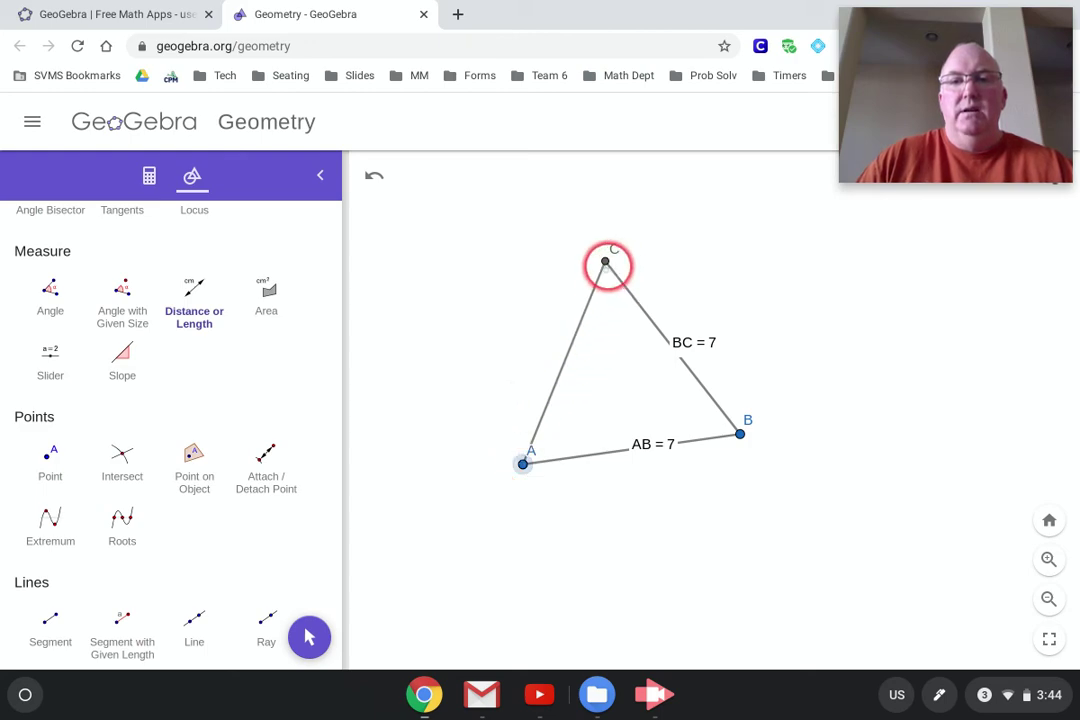
left_click(605, 262)
scroll(220, 313, "up", 5)
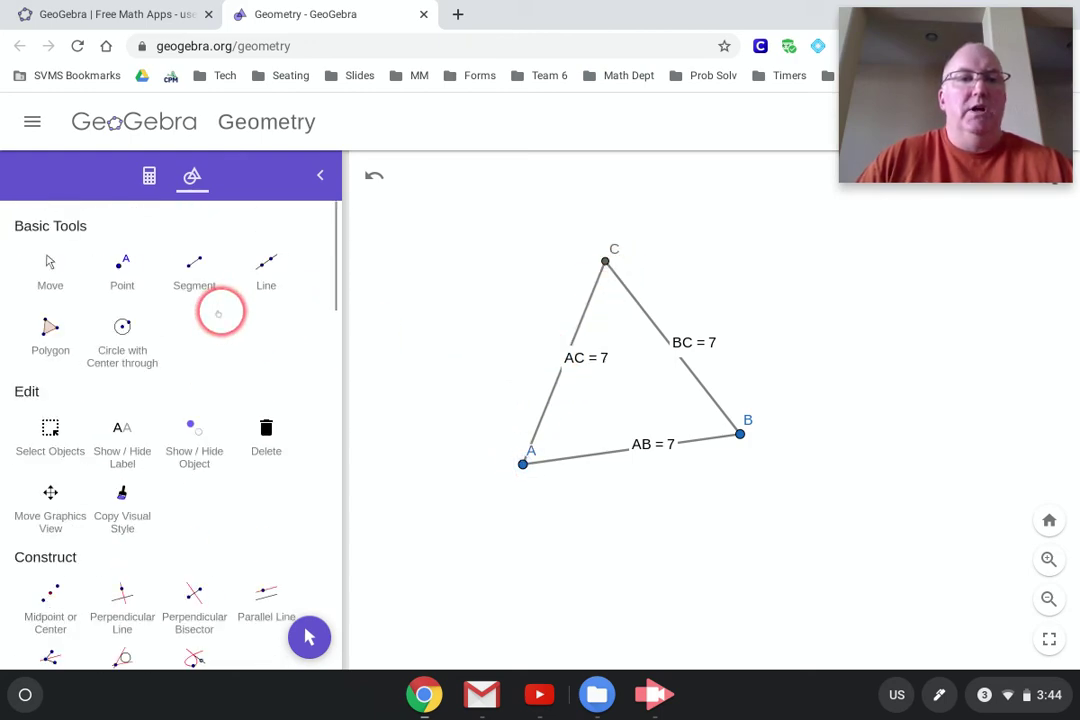
Step: Drag the AC, AB and BC length labels clear of their sides, then nudge point A down
left_click(42, 268)
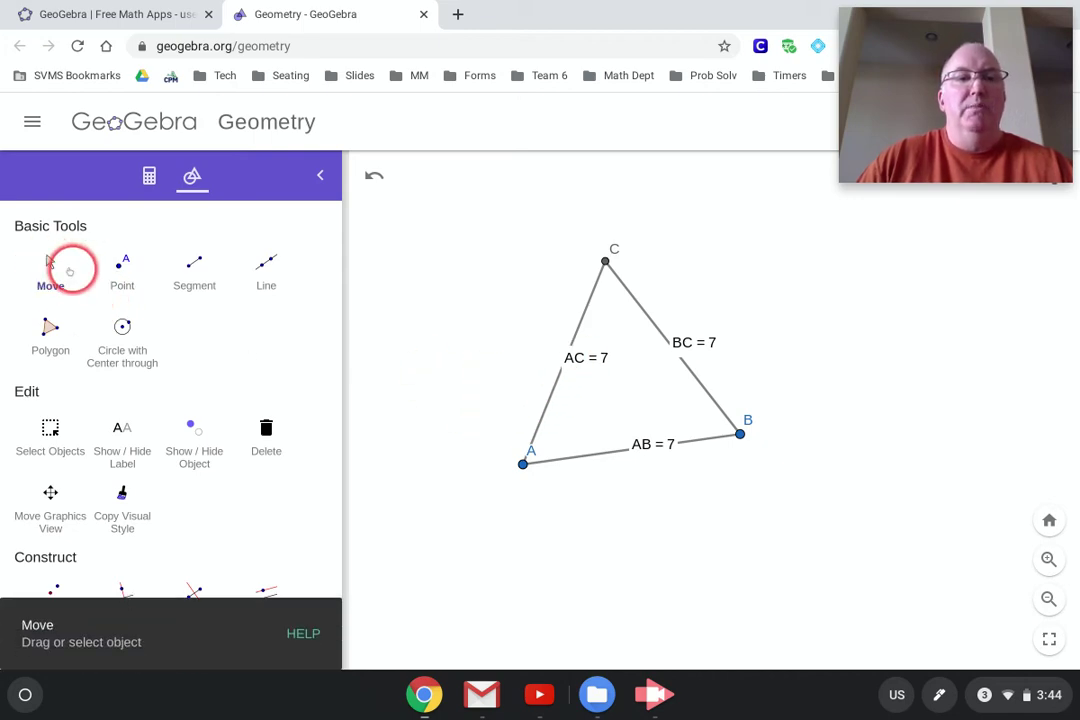
left_click_drag(581, 370, 528, 352)
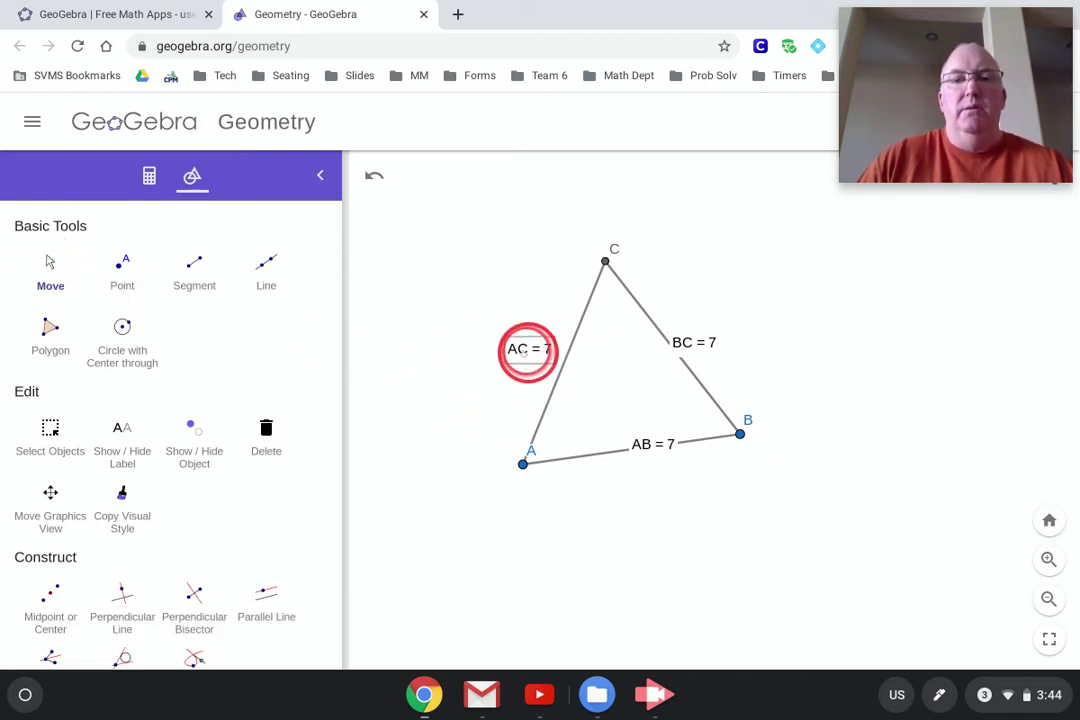
left_click_drag(655, 443, 642, 475)
left_click_drag(690, 345, 711, 333)
left_click(417, 380)
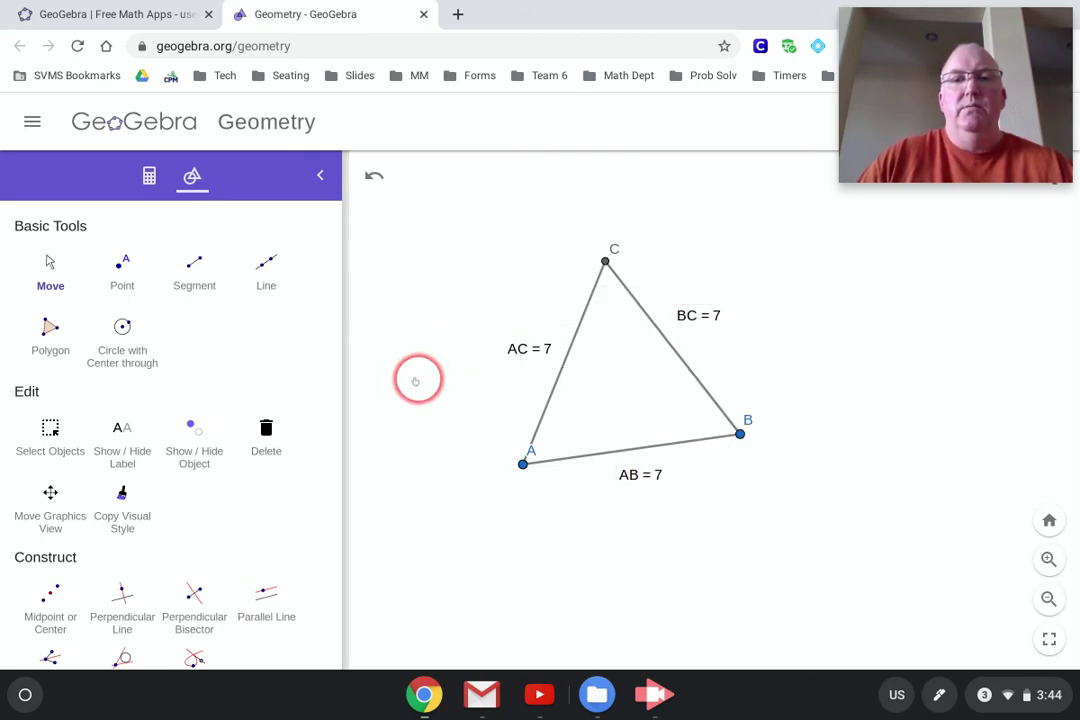
left_click_drag(522, 463, 526, 497)
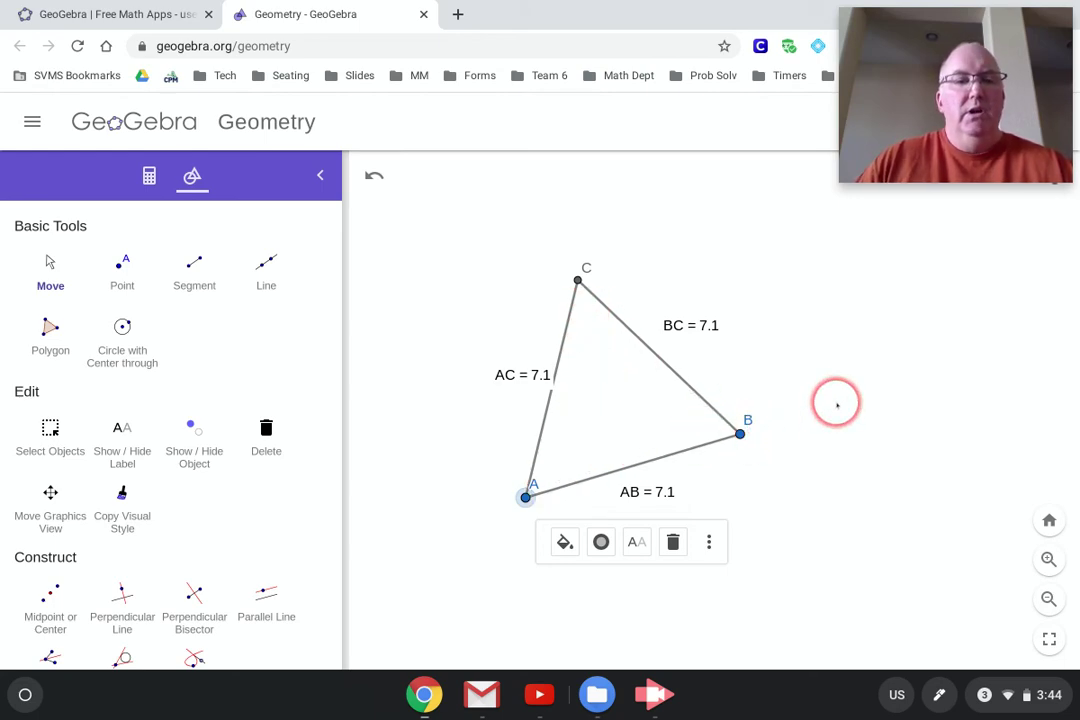
Step: Drag point A again and confirm AB, BC and AC all still read 7.1
mouse_move(997, 121)
left_click_drag(1003, 122, 948, 492)
left_click_drag(943, 588, 943, 595)
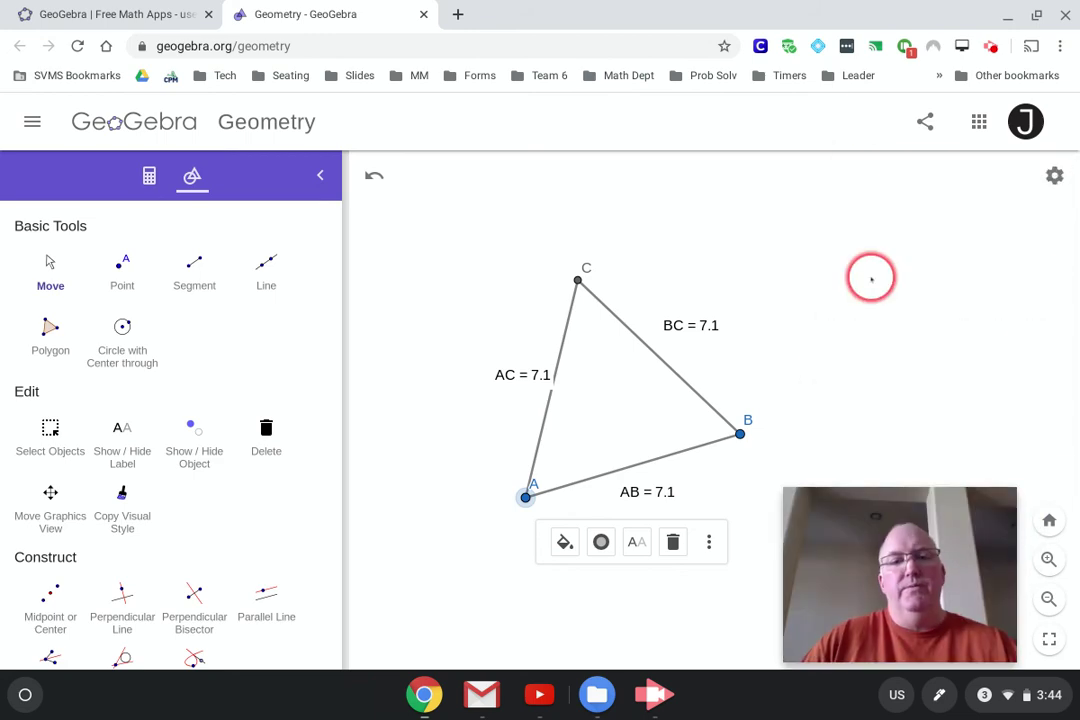